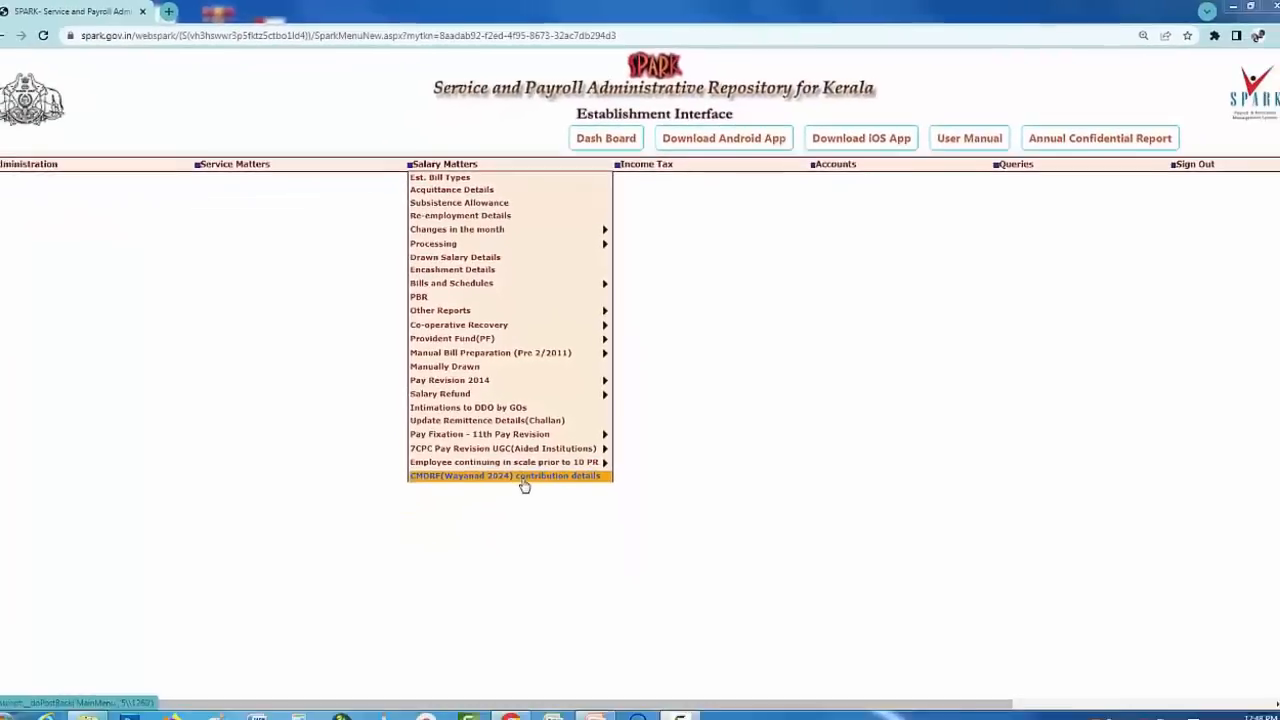
Step: Open the CMDRF(Wayanad 2024) contribution details form and choose the department, office and DDO code
left_click(491, 604)
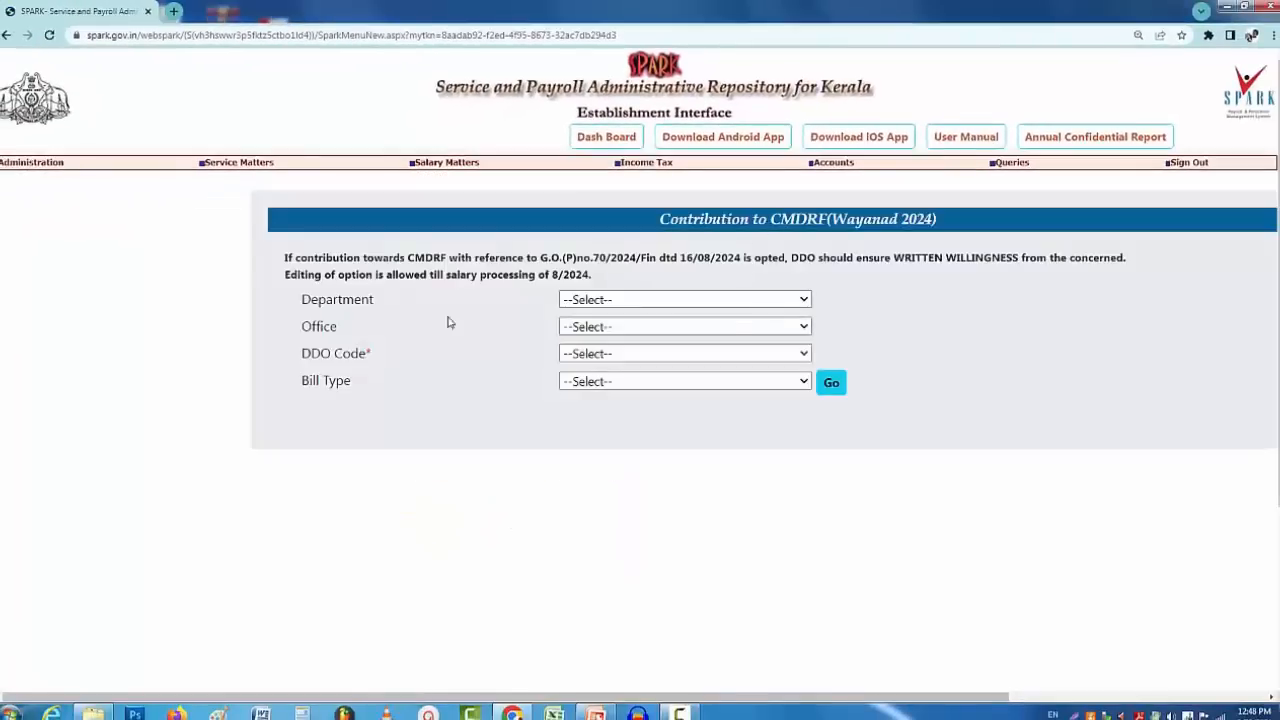
left_click(594, 302)
left_click(620, 354)
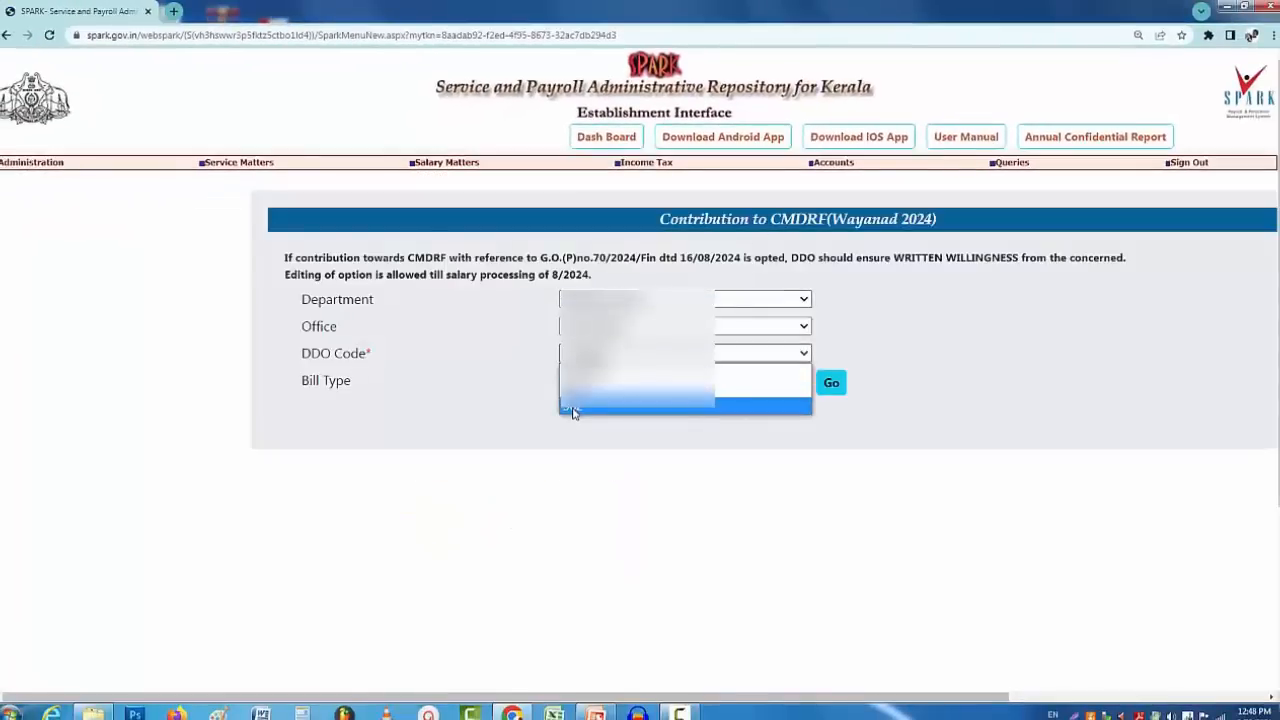
left_click(572, 408)
Step: Load the employee list for the bill type PHARMACIST 1
left_click(594, 382)
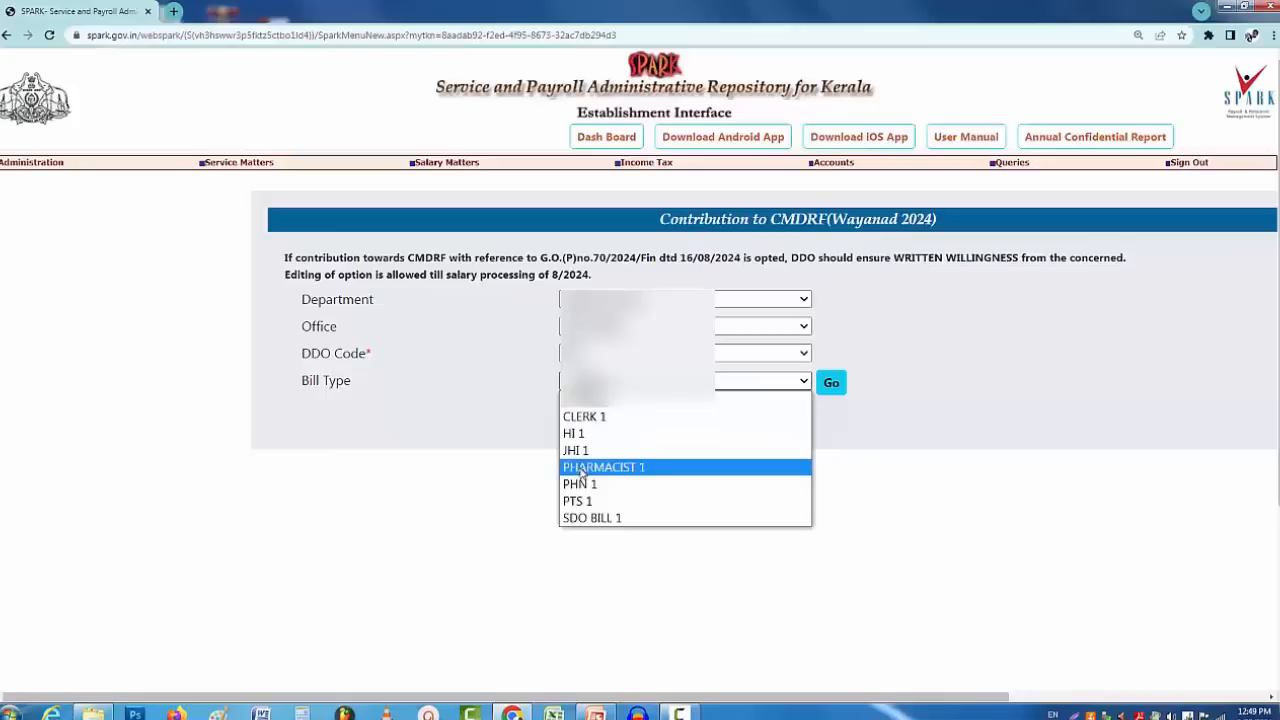
left_click(580, 468)
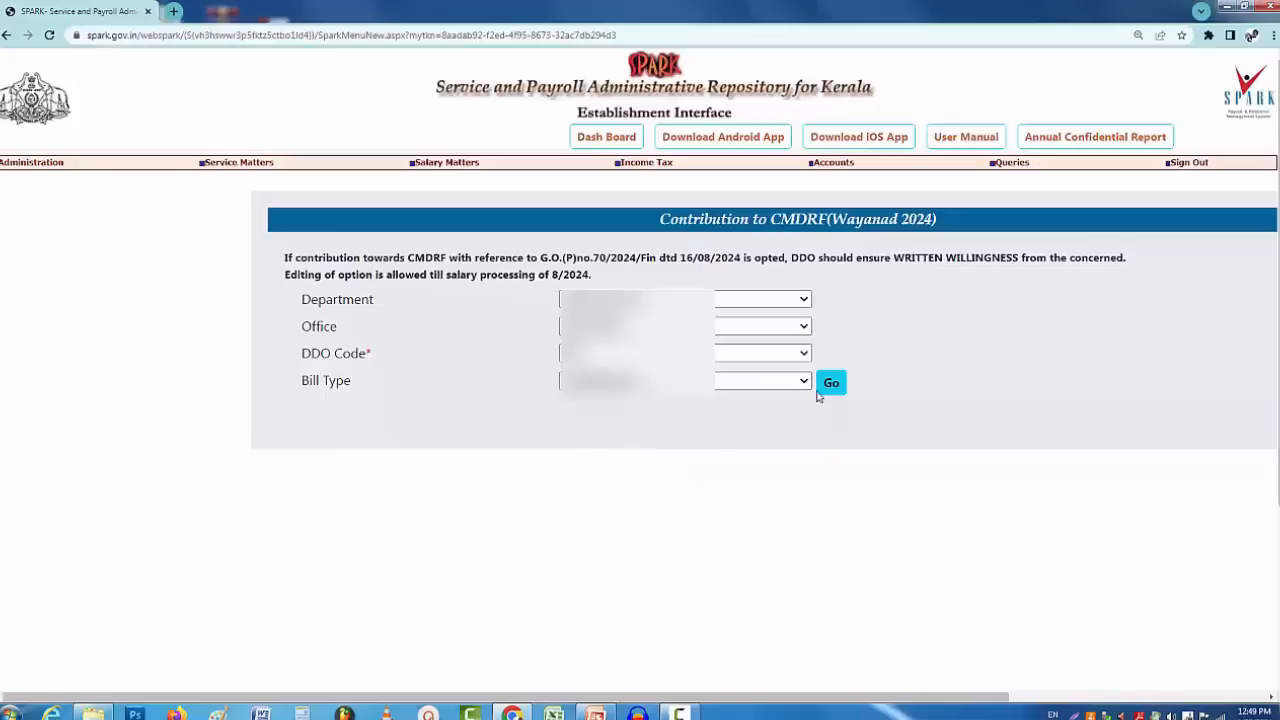
left_click(827, 388)
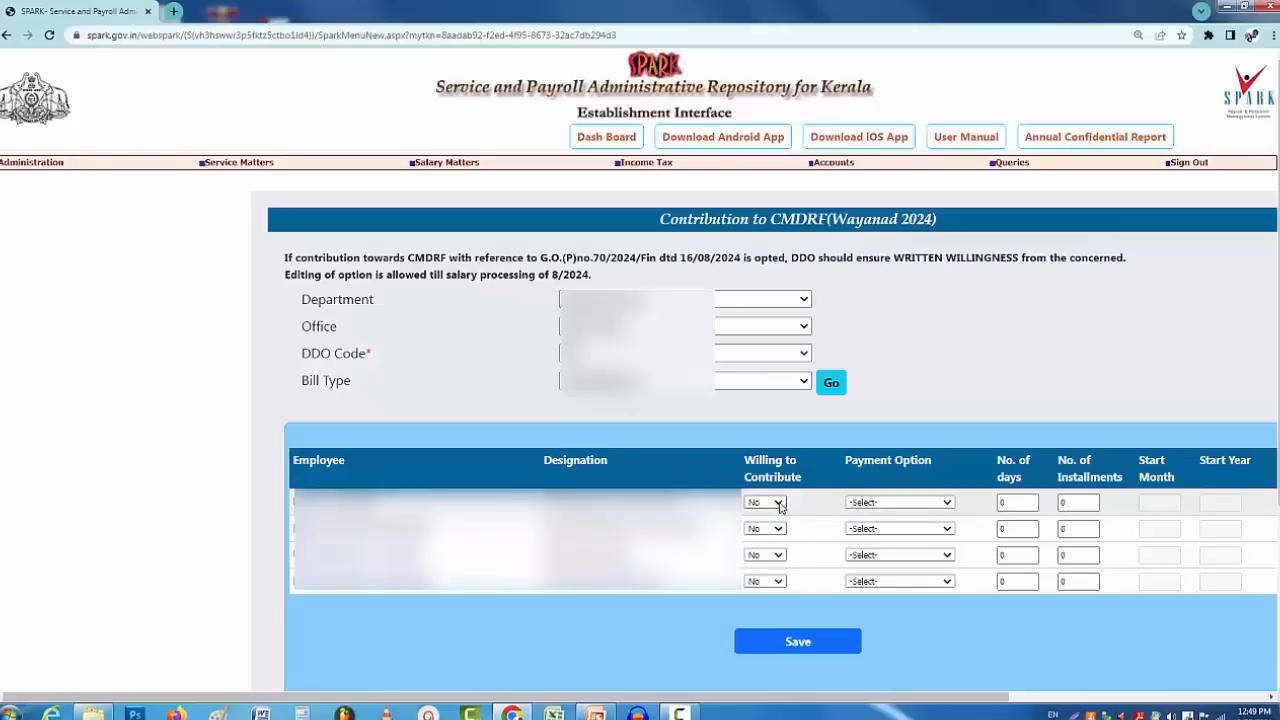
Step: Mark the first employee as willing to contribute and set the payment option to Salary deduction
left_click(760, 502)
left_click(753, 542)
left_click(775, 502)
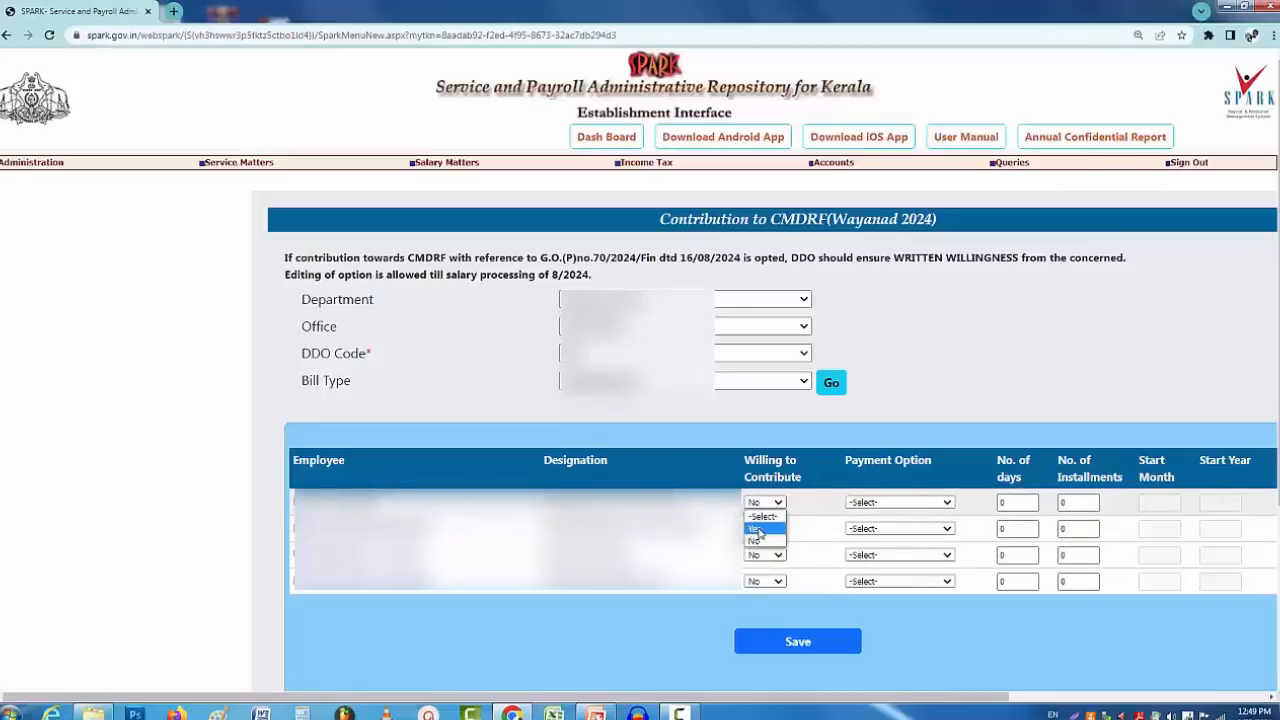
left_click(758, 529)
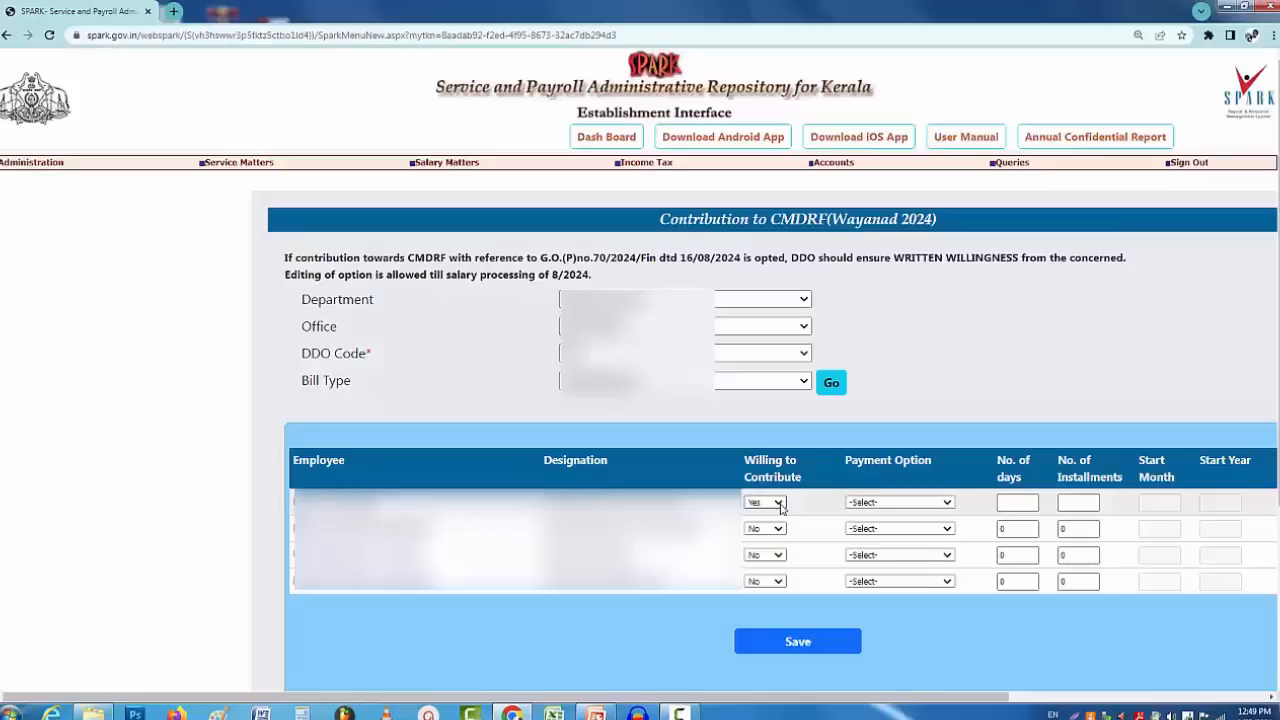
left_click(948, 504)
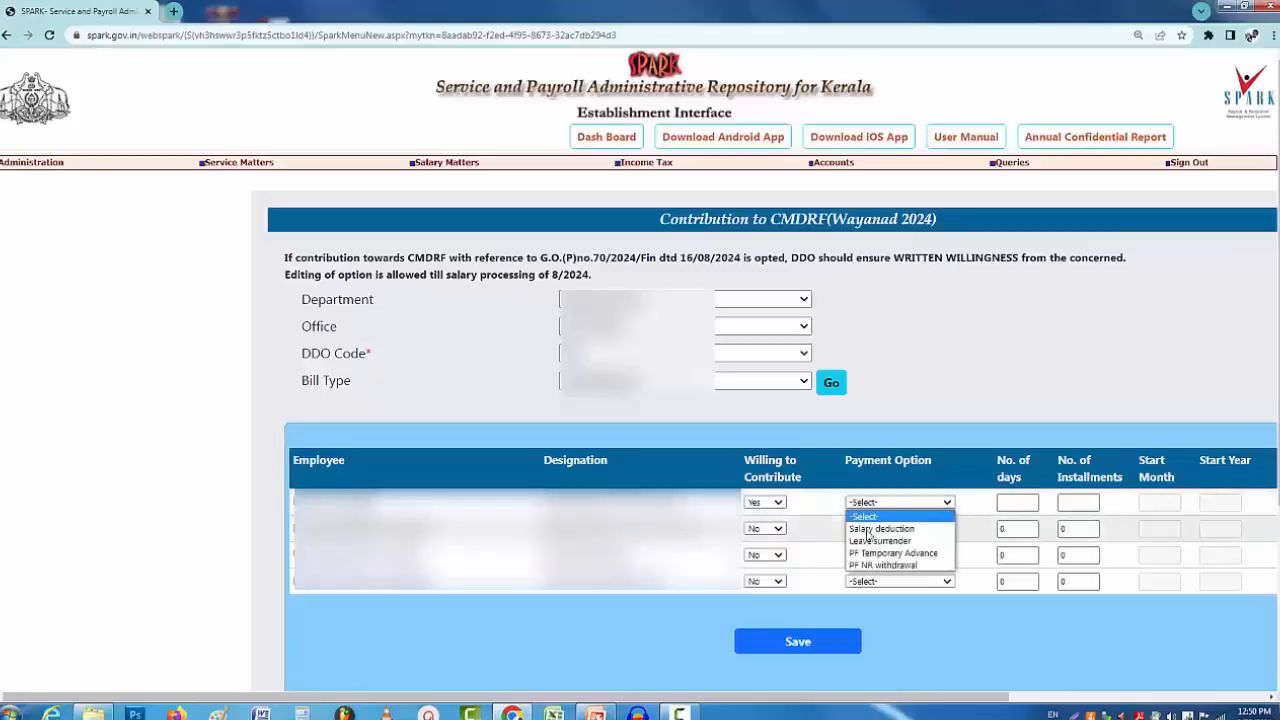
left_click(875, 529)
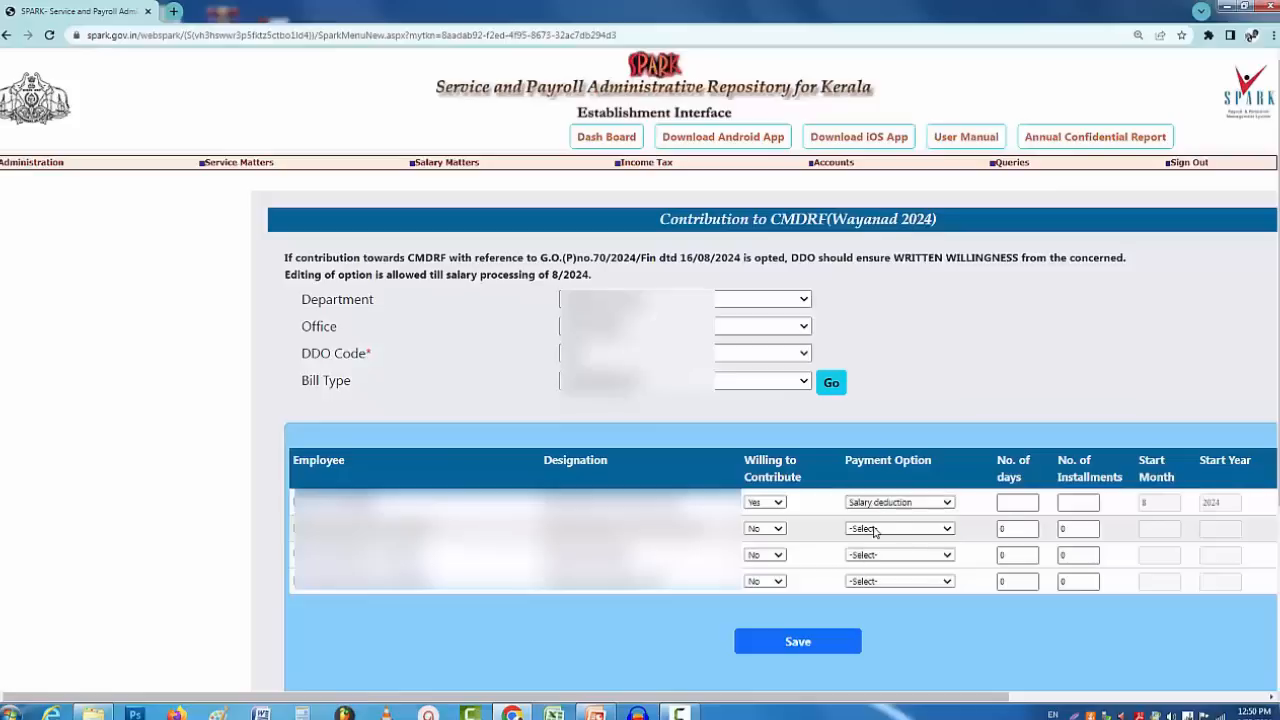
Step: Enter 5 days and 3 installments for the first employee's contribution
left_click(1004, 504)
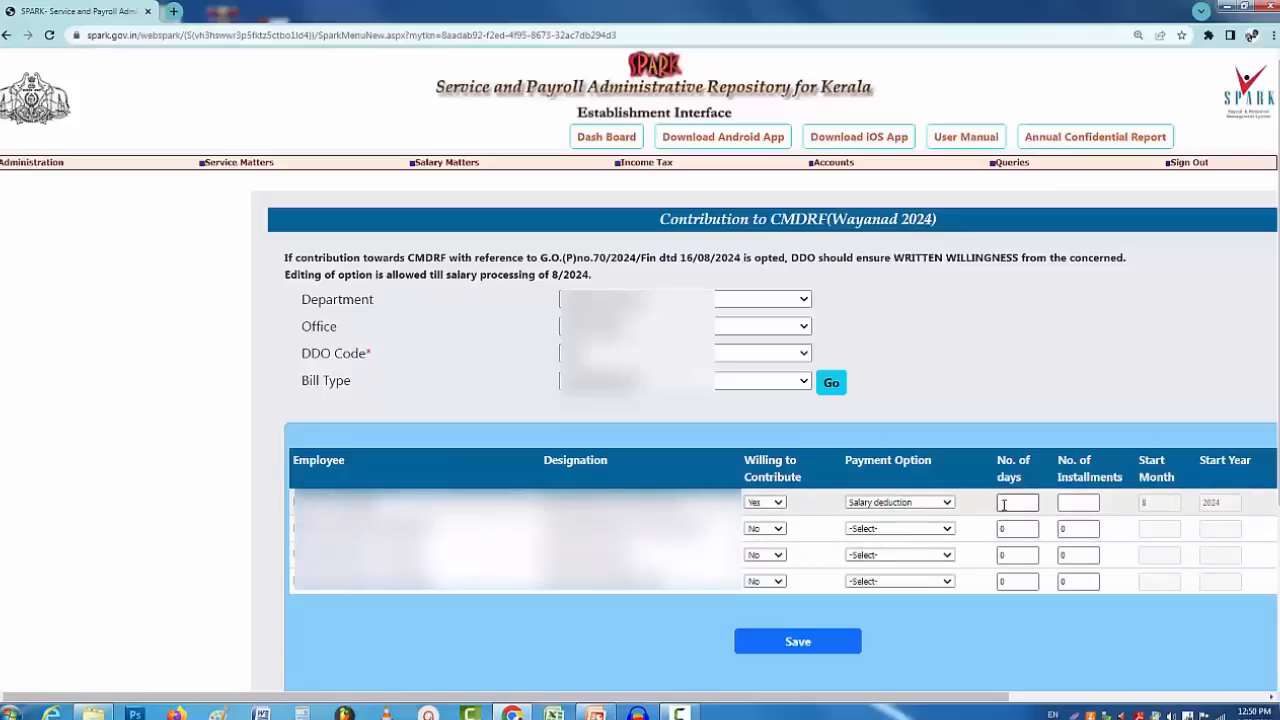
left_click(1004, 504)
type("5")
left_click(1115, 510)
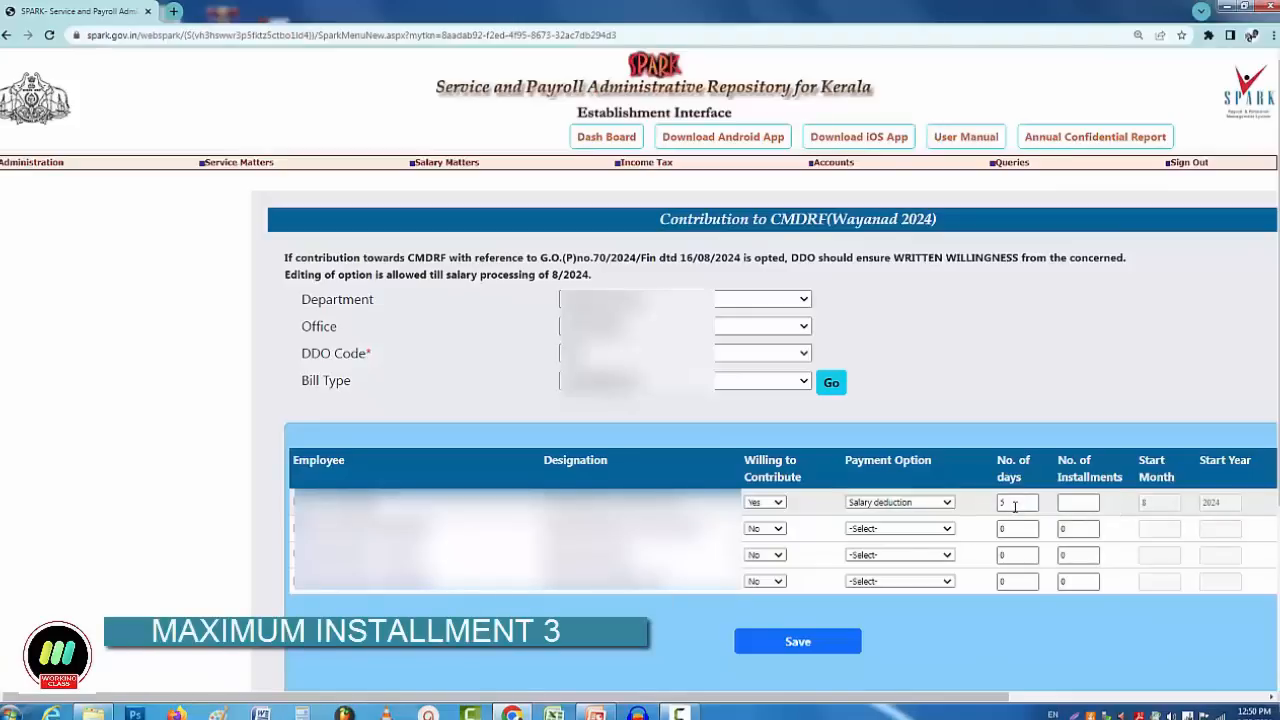
left_click(1076, 502)
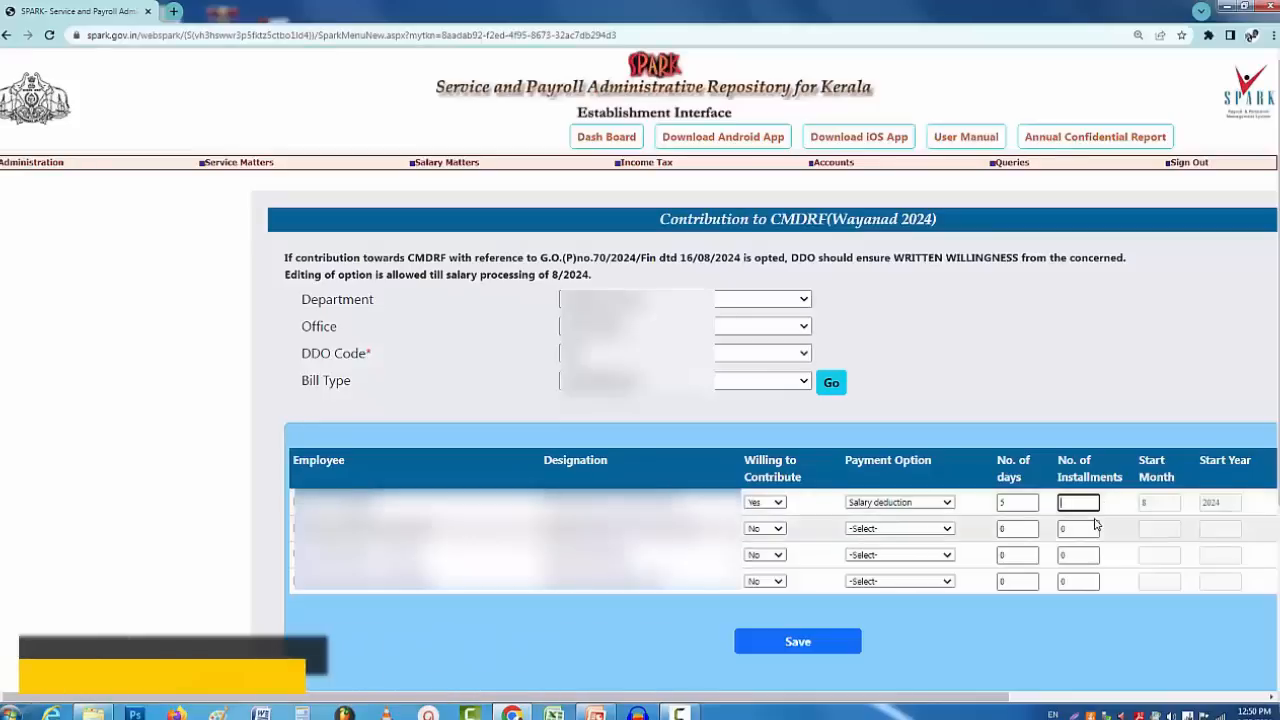
type("3")
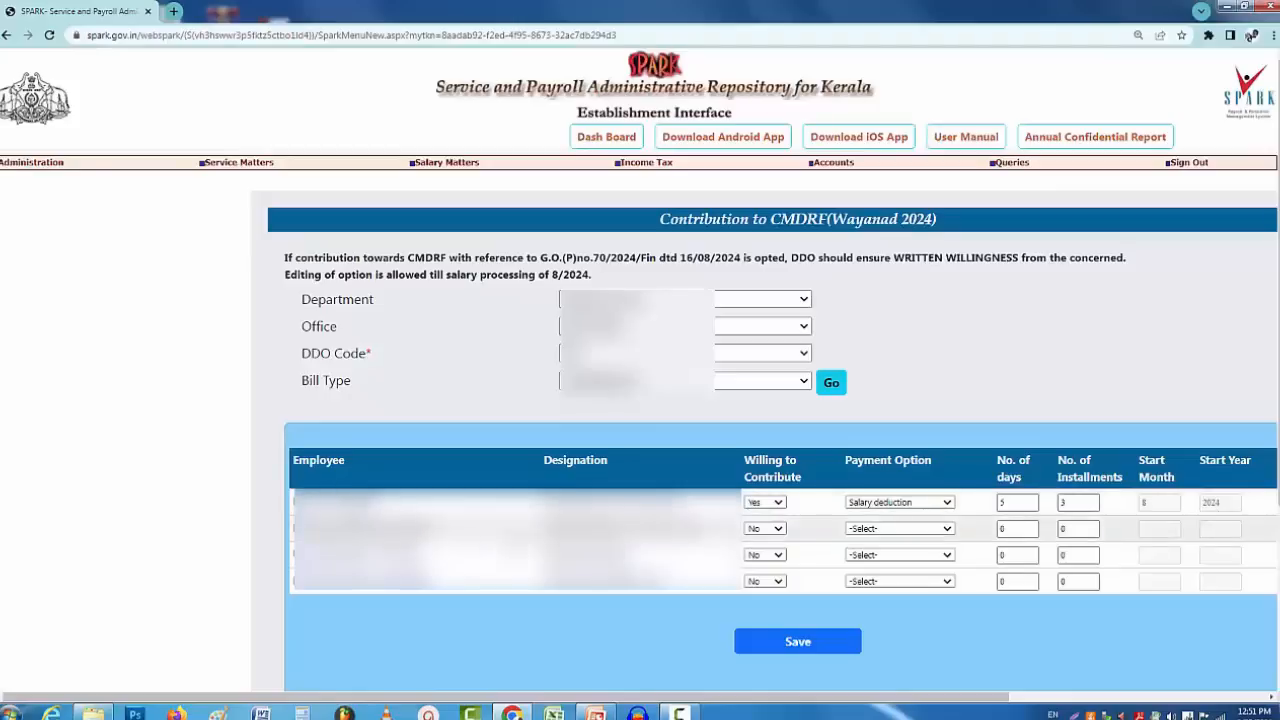
Step: Mark the second employee as willing to contribute, with Leave surrender as the payment option
left_click(778, 532)
left_click(762, 560)
left_click(877, 532)
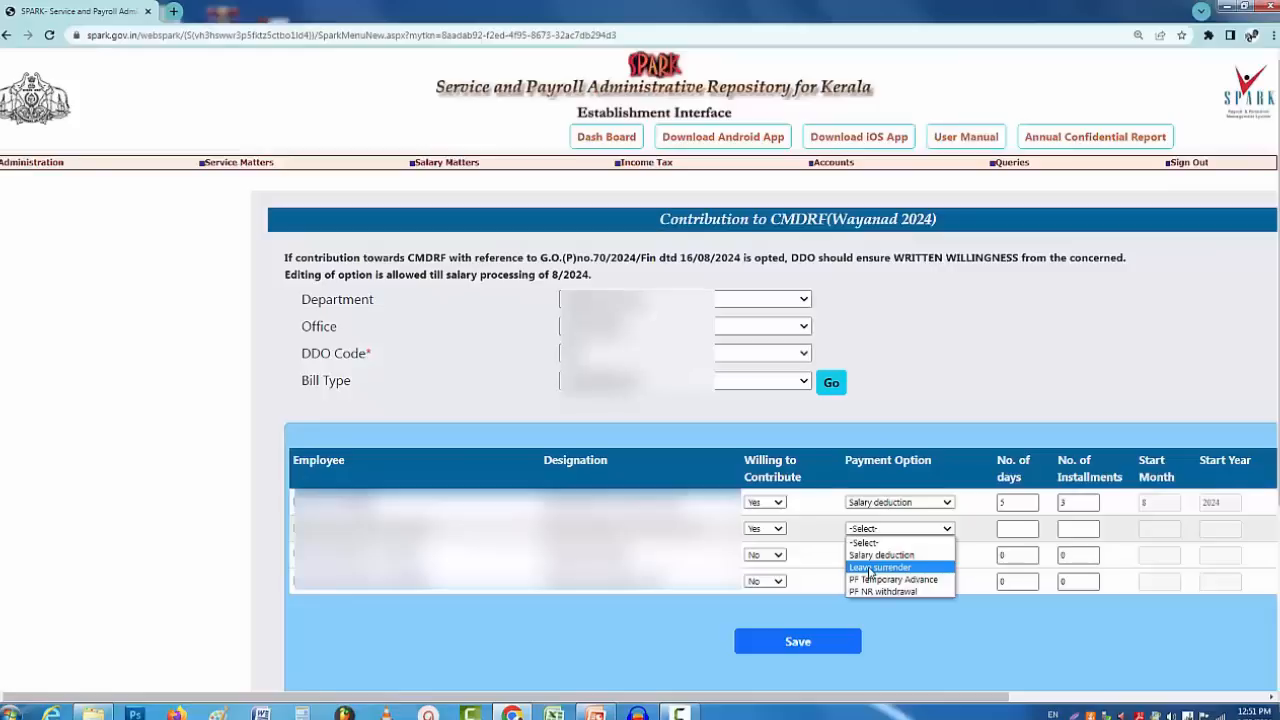
left_click(872, 568)
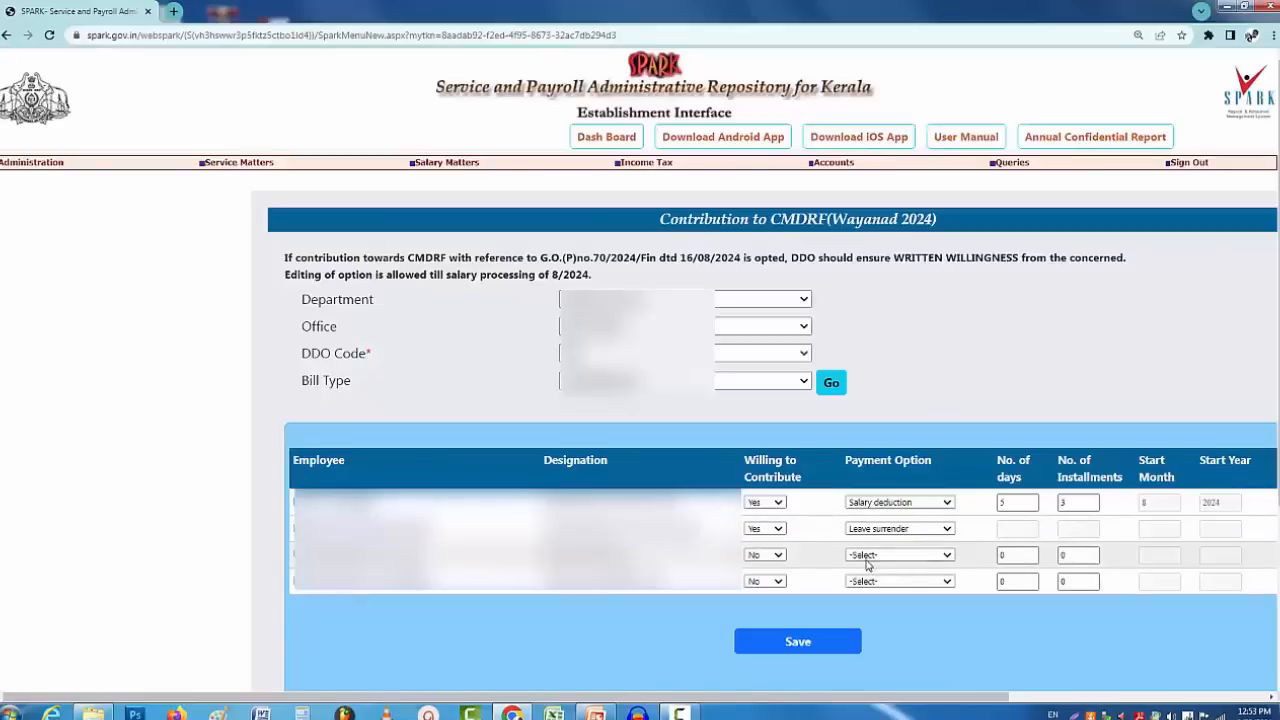
Step: Mark the third employee as willing to contribute through Salary deduction, with 5 days and 3 installments
left_click(762, 555)
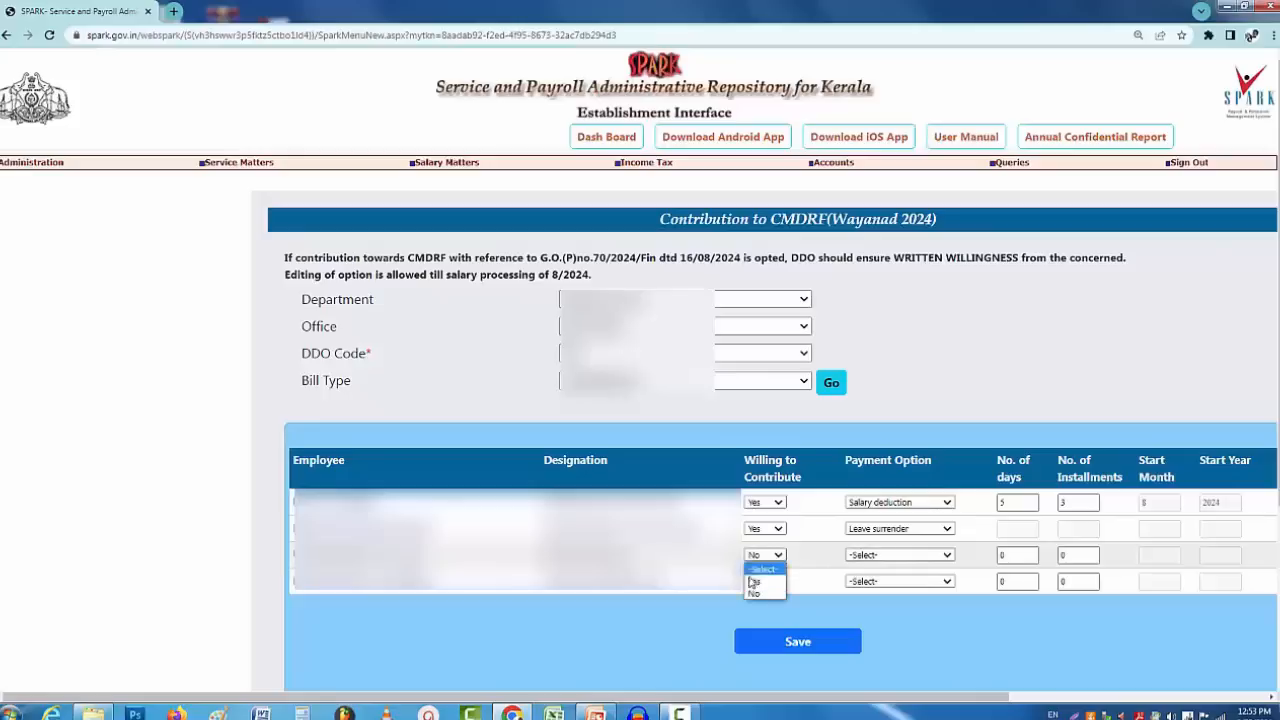
left_click(753, 582)
left_click(861, 558)
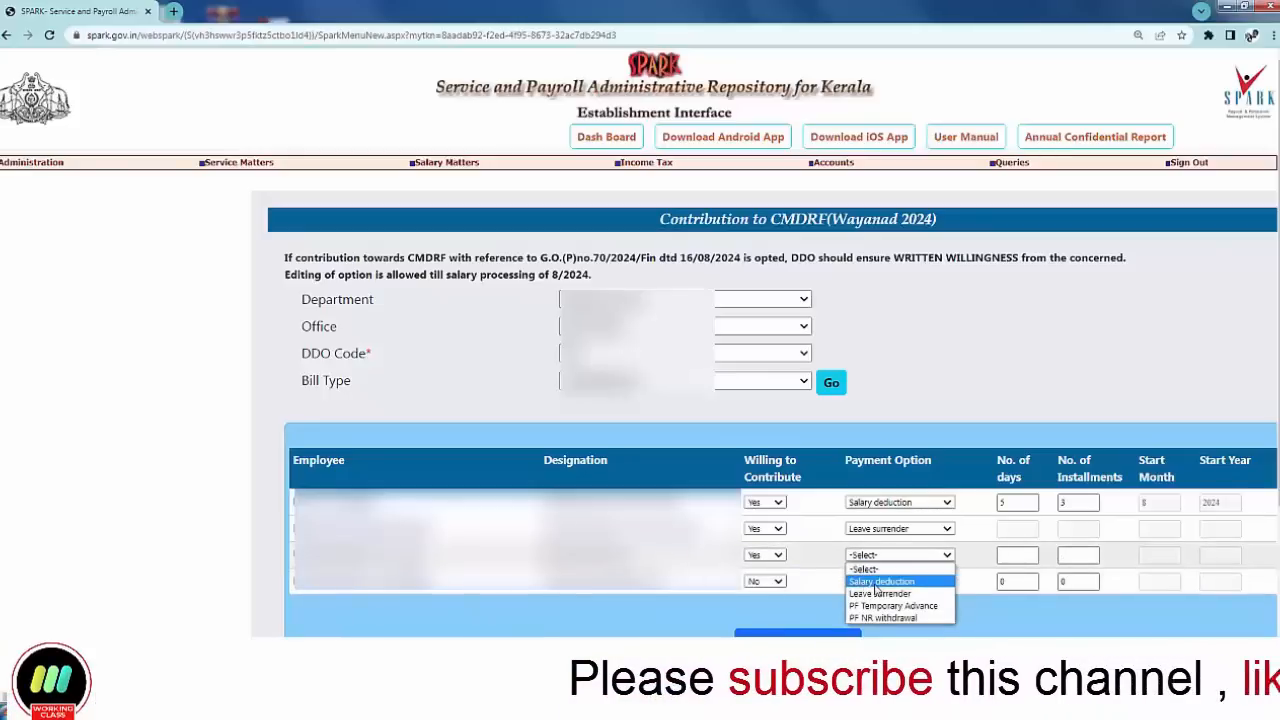
left_click(878, 582)
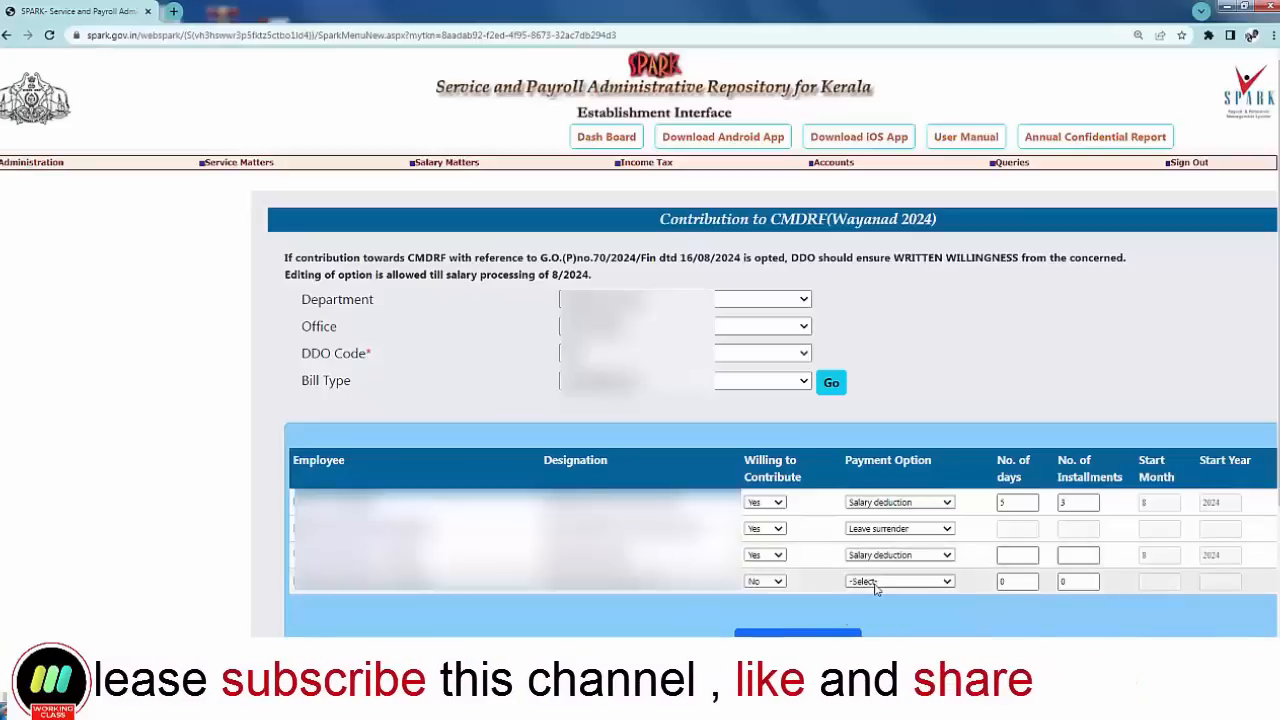
left_click(1010, 558)
type("5")
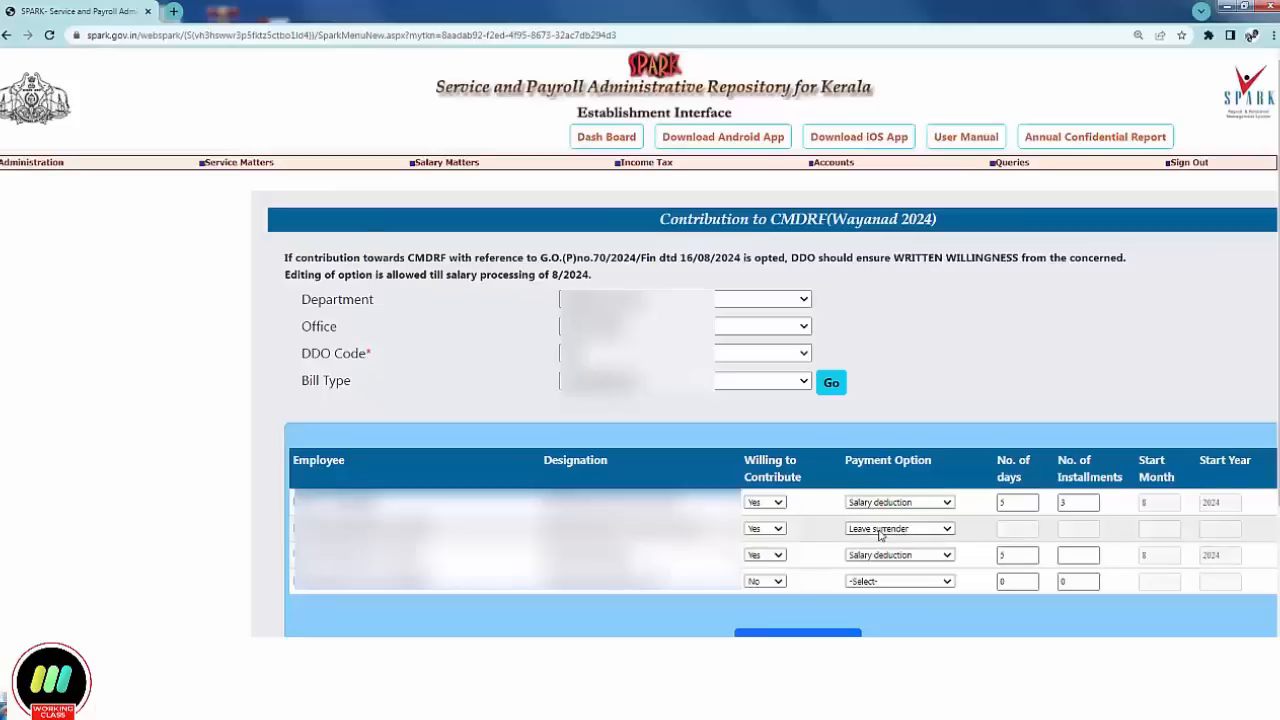
left_click(1068, 556)
type("3")
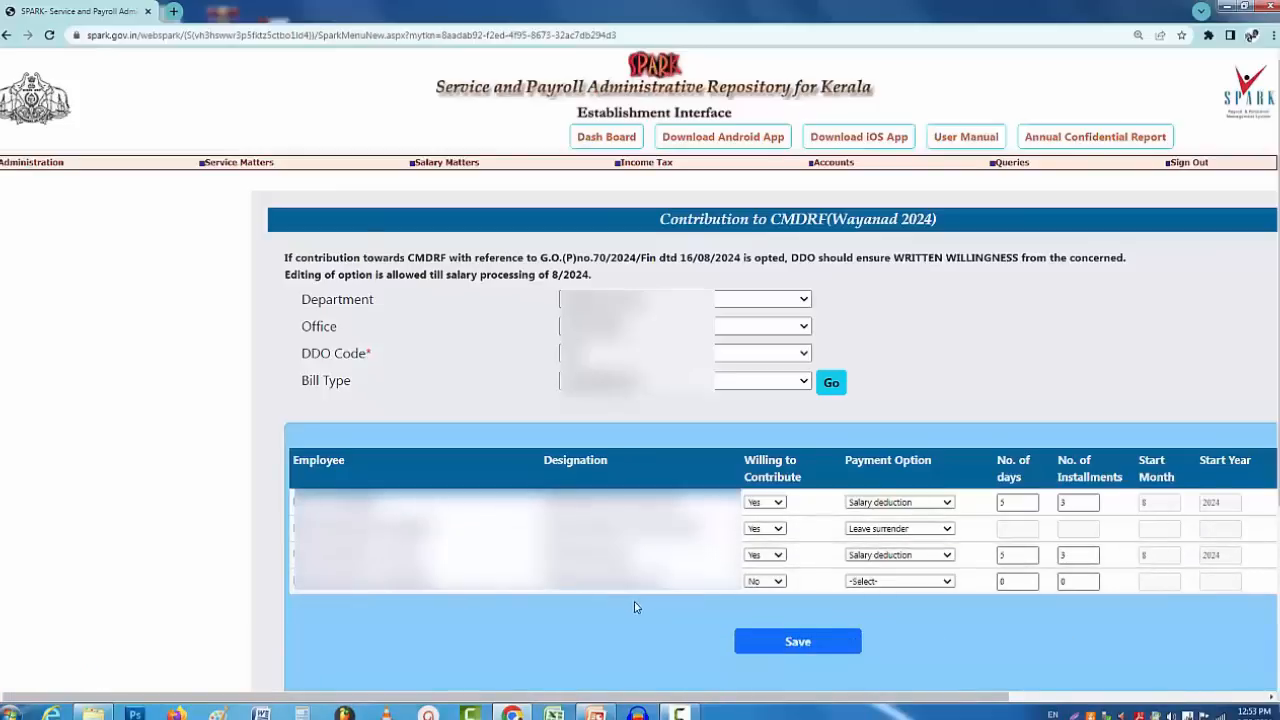
Step: Mark the fourth employee as willing to contribute through Salary deduction, with 5 days and 3 installments
left_click(779, 582)
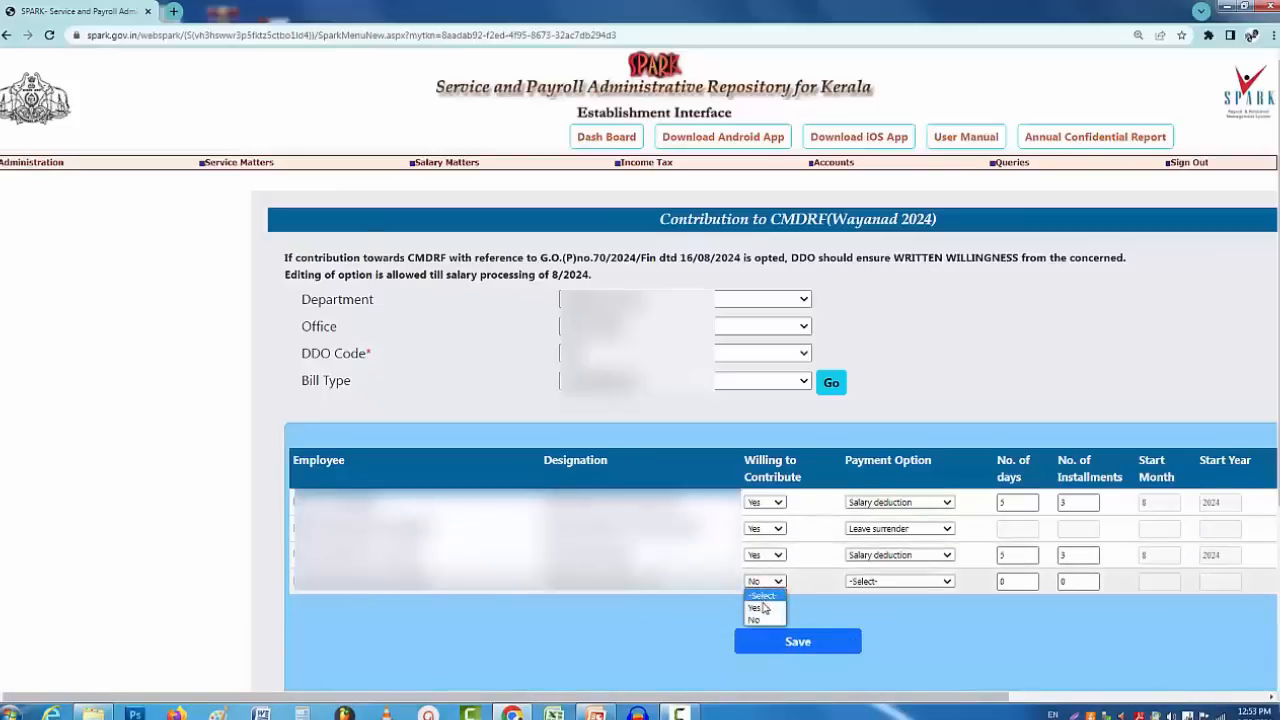
left_click(755, 607)
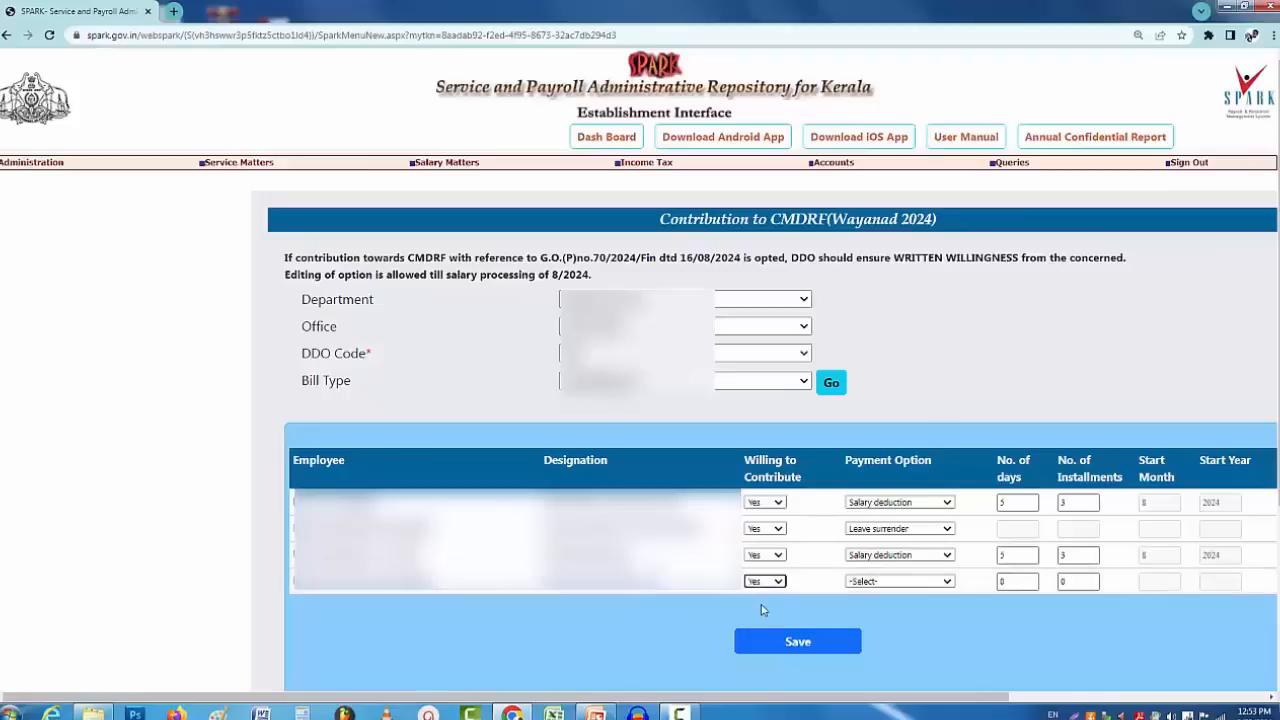
left_click(881, 583)
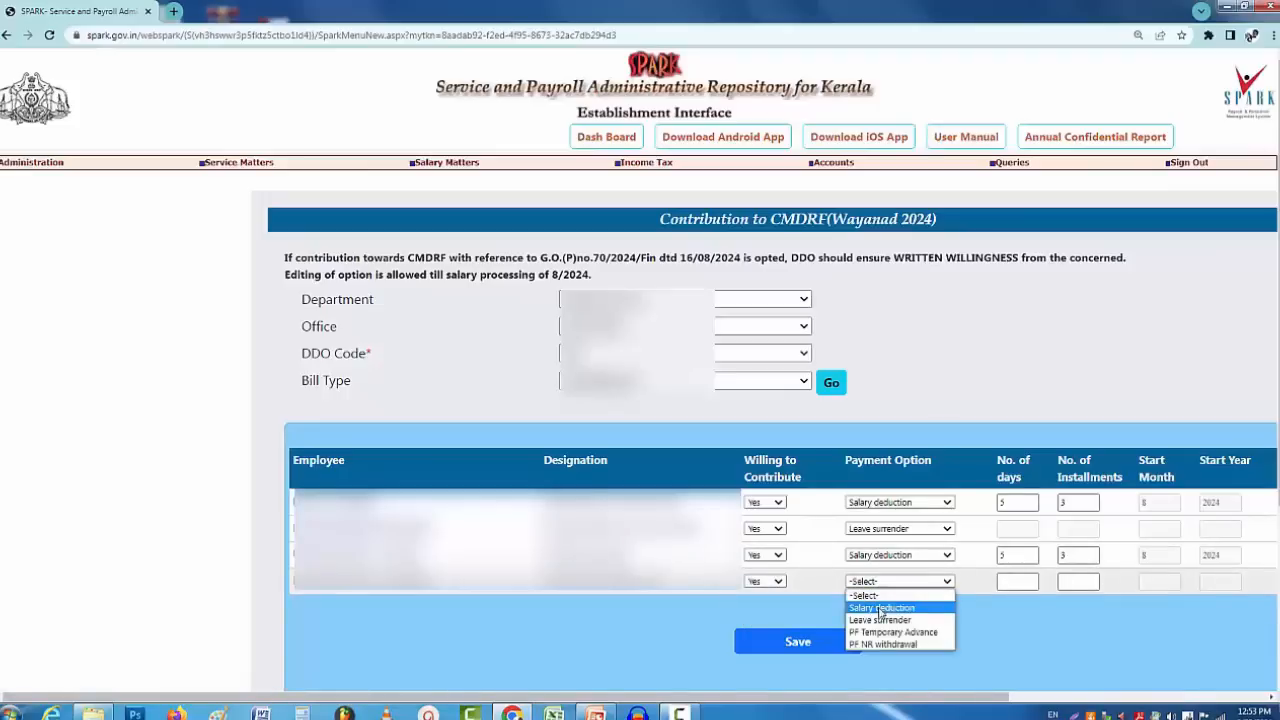
left_click(881, 608)
type("5")
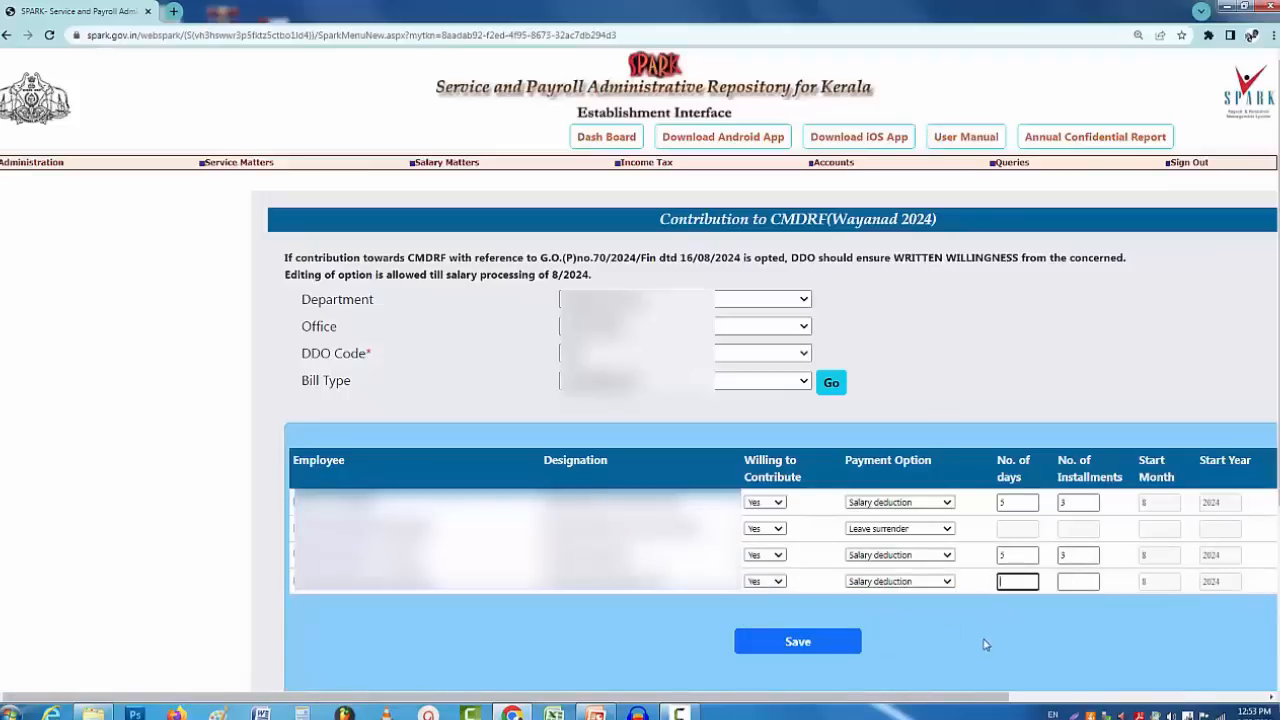
left_click(1086, 583)
type("3")
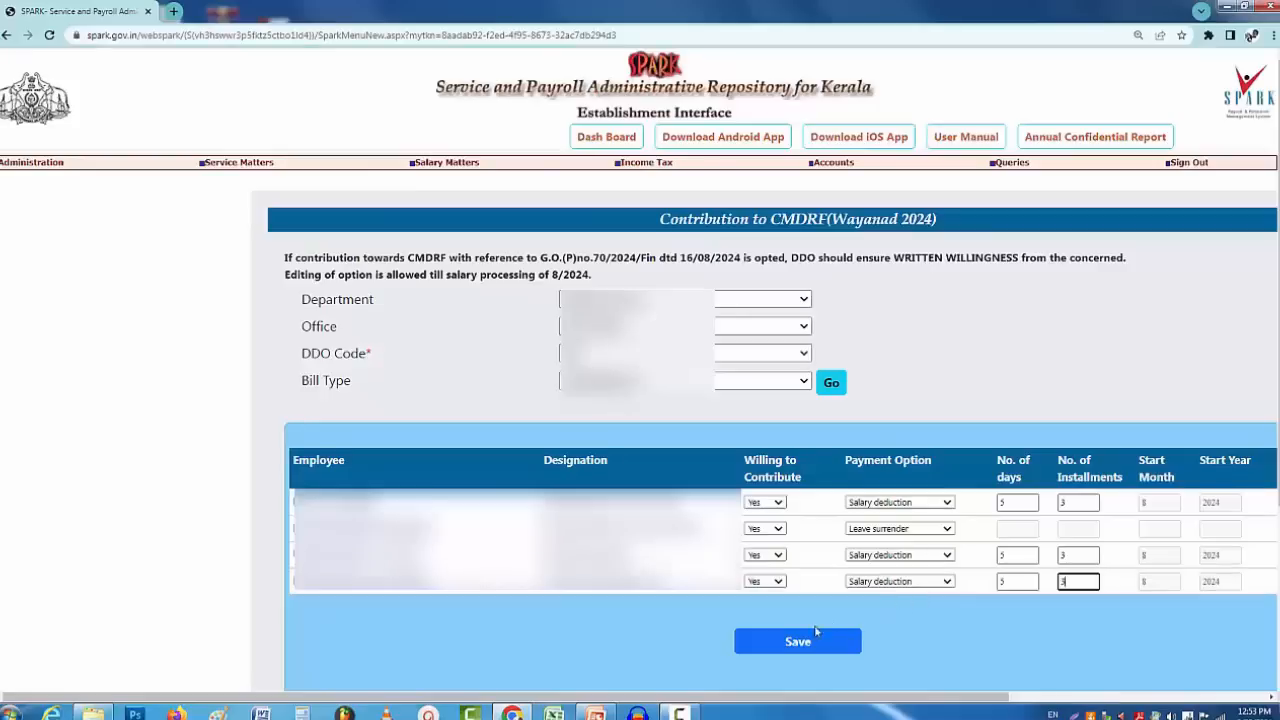
Step: Save the CMDRF contribution details of the listed employees and accept the written-willingness confirmation
left_click(800, 643)
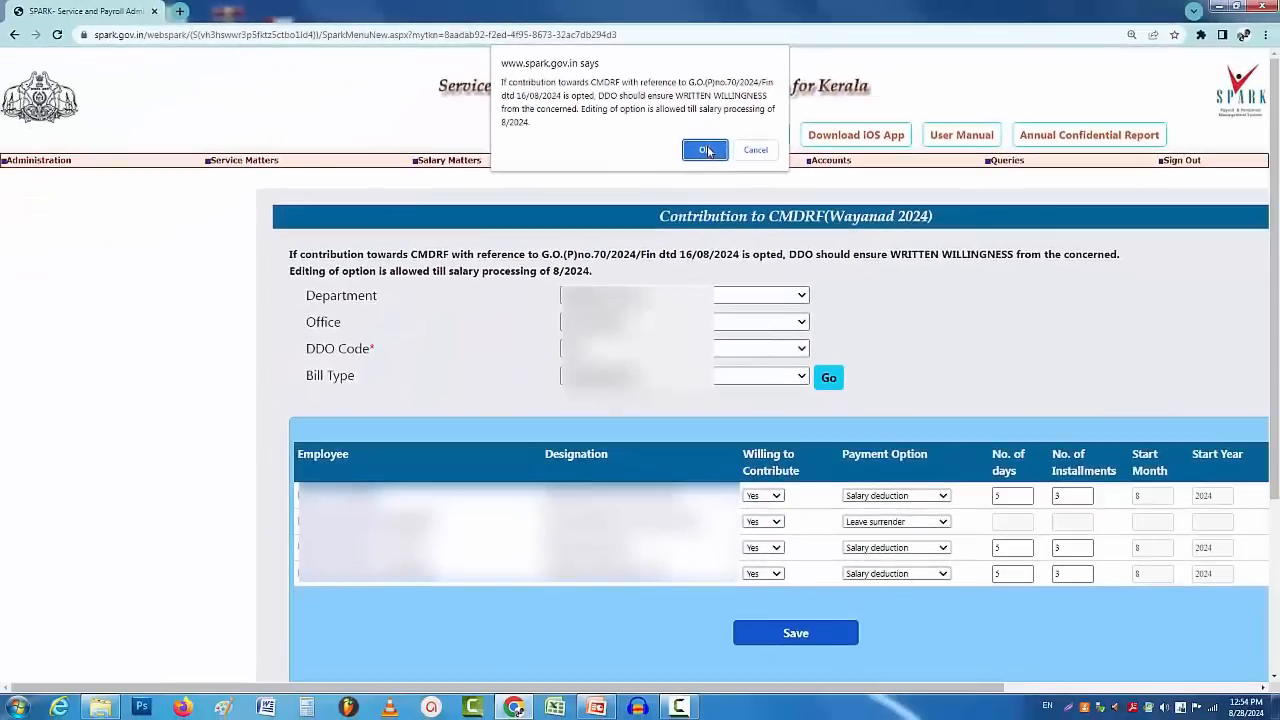
left_click(705, 150)
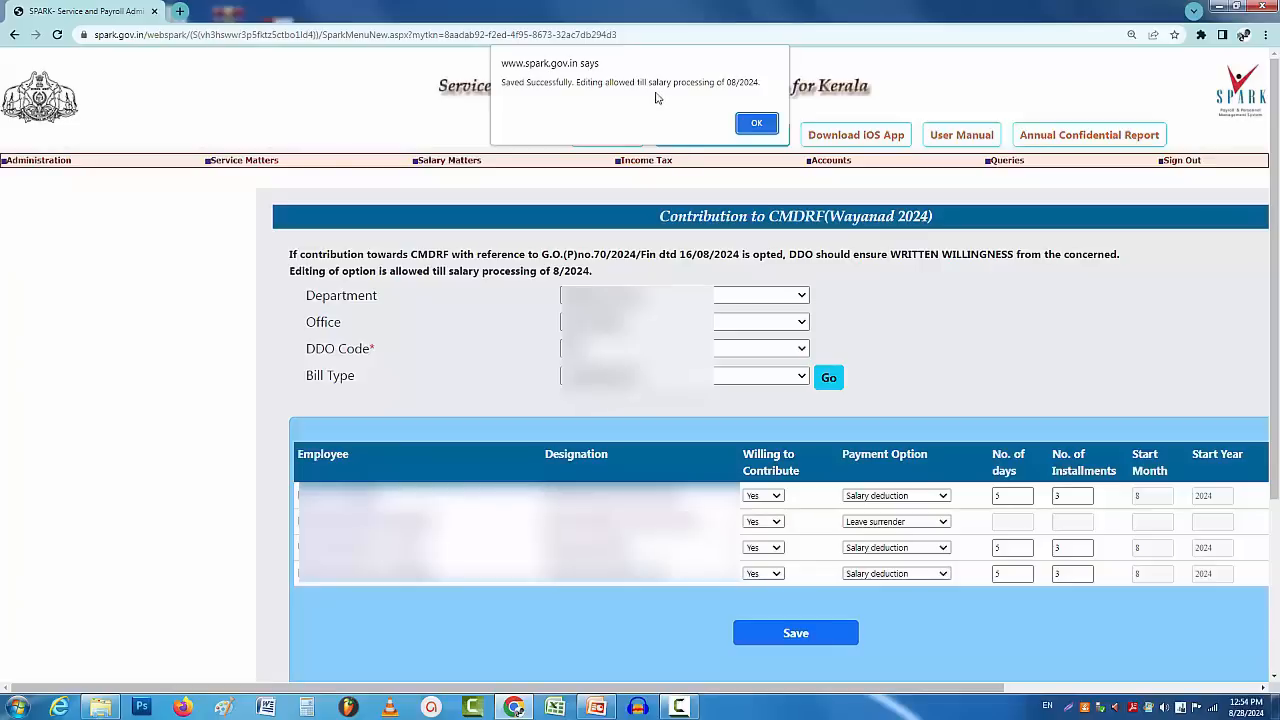
left_click(757, 124)
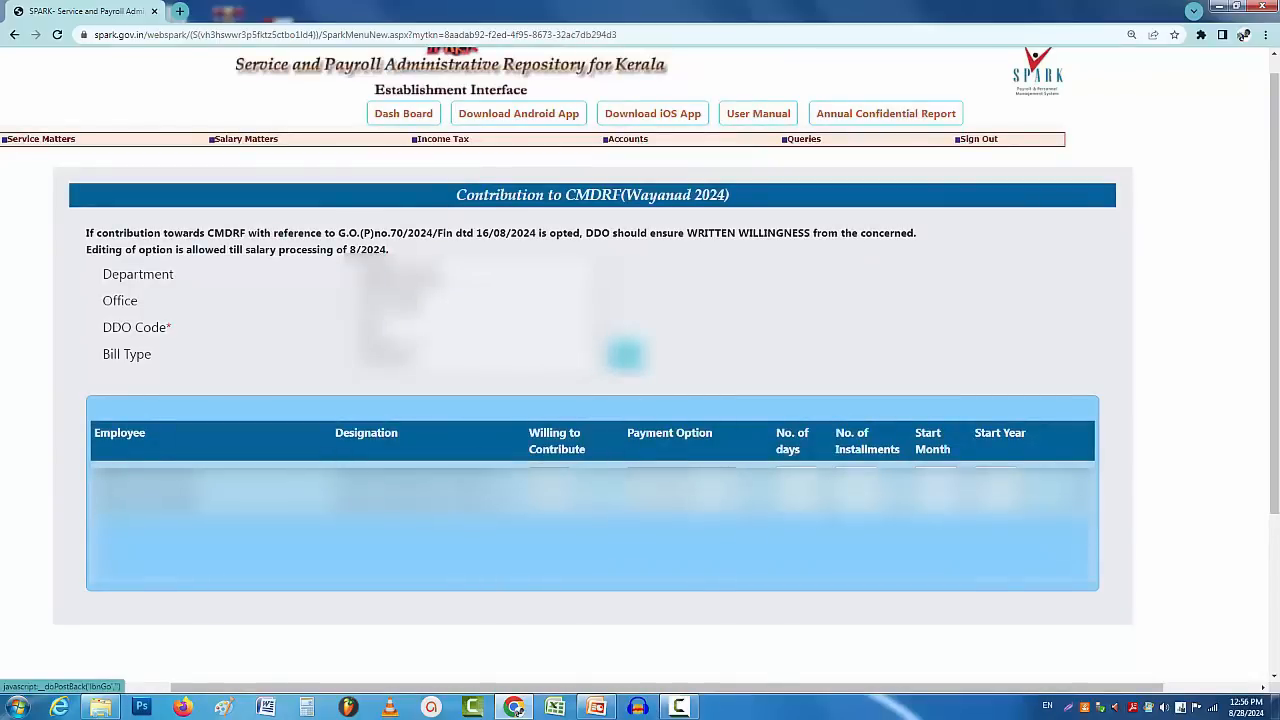
Step: Choose another bill type on the CMDRF contribution form and load its employee list
left_click(568, 356)
left_click(545, 422)
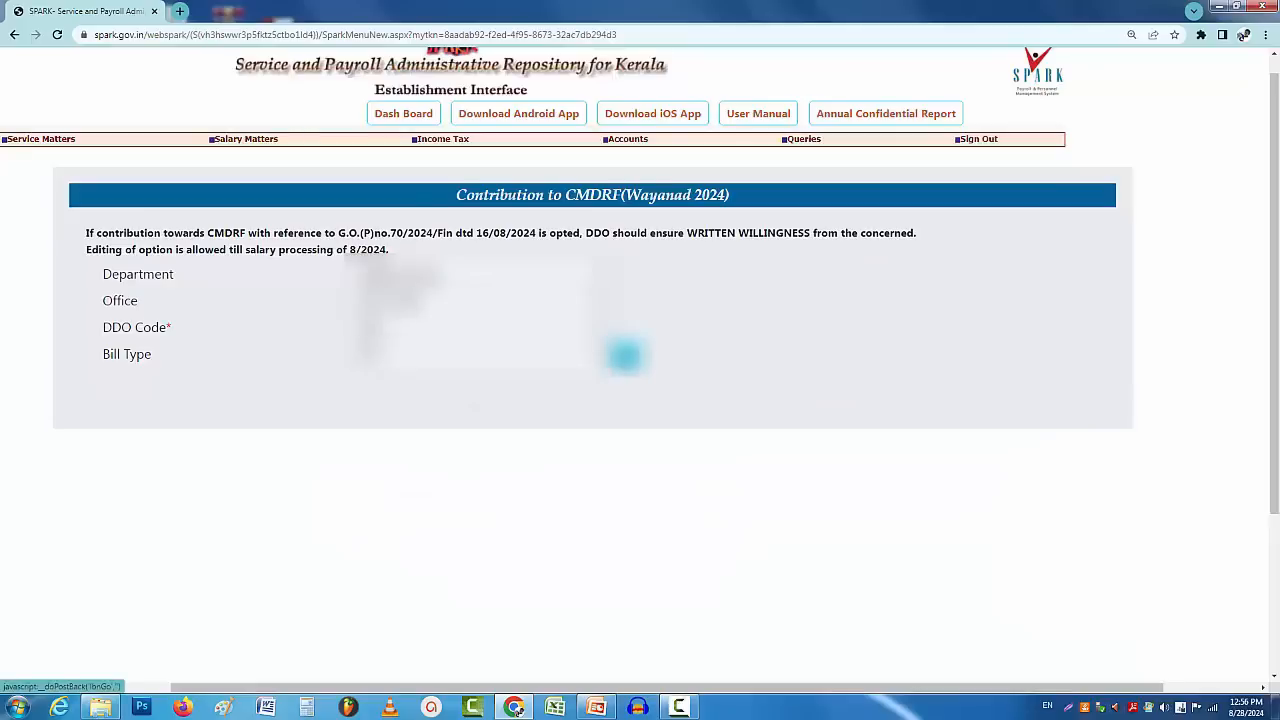
left_click(625, 355)
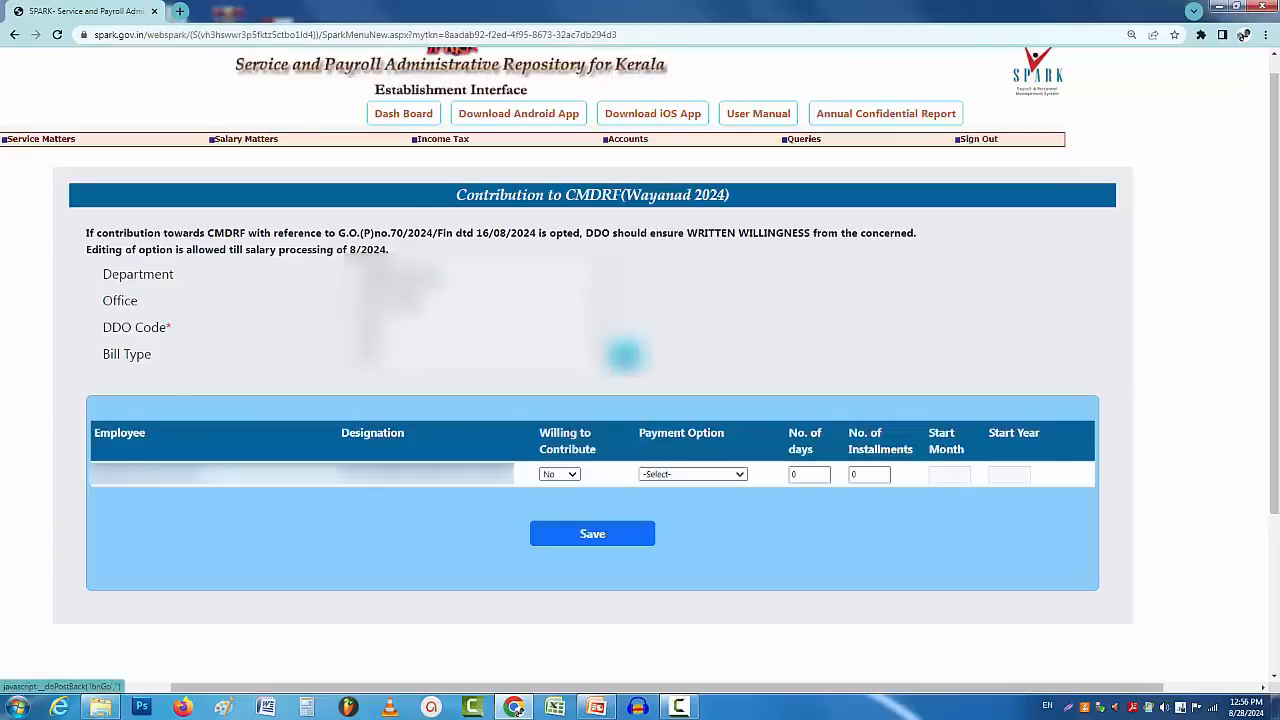
Step: Mark the listed employee as willing to contribute, with PF NR withdrawal as the payment option
left_click(559, 474)
left_click(558, 505)
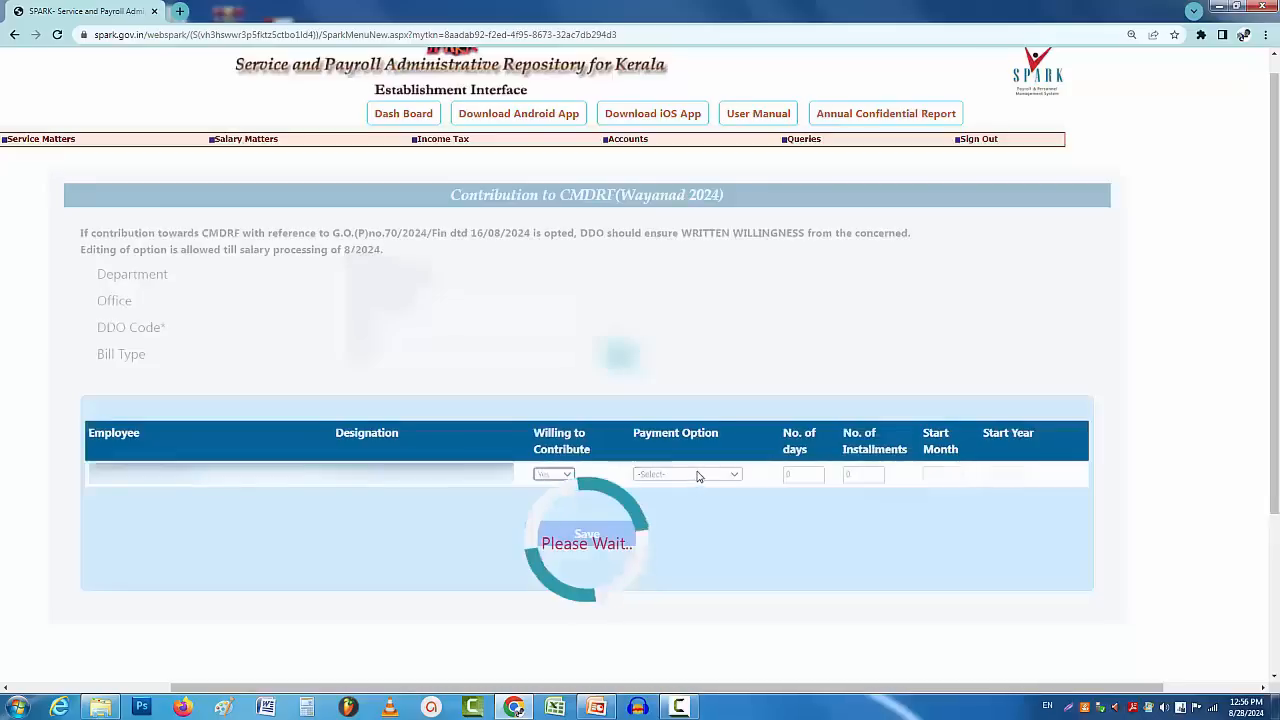
left_click(730, 476)
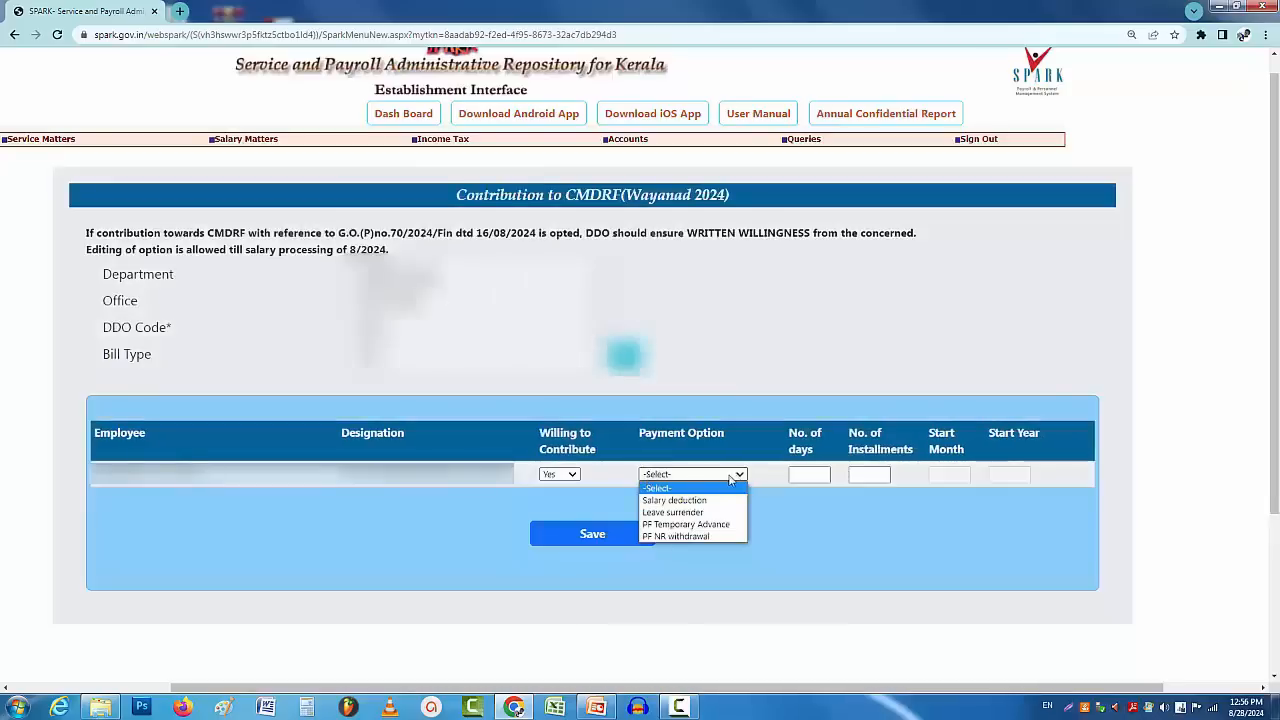
left_click(667, 537)
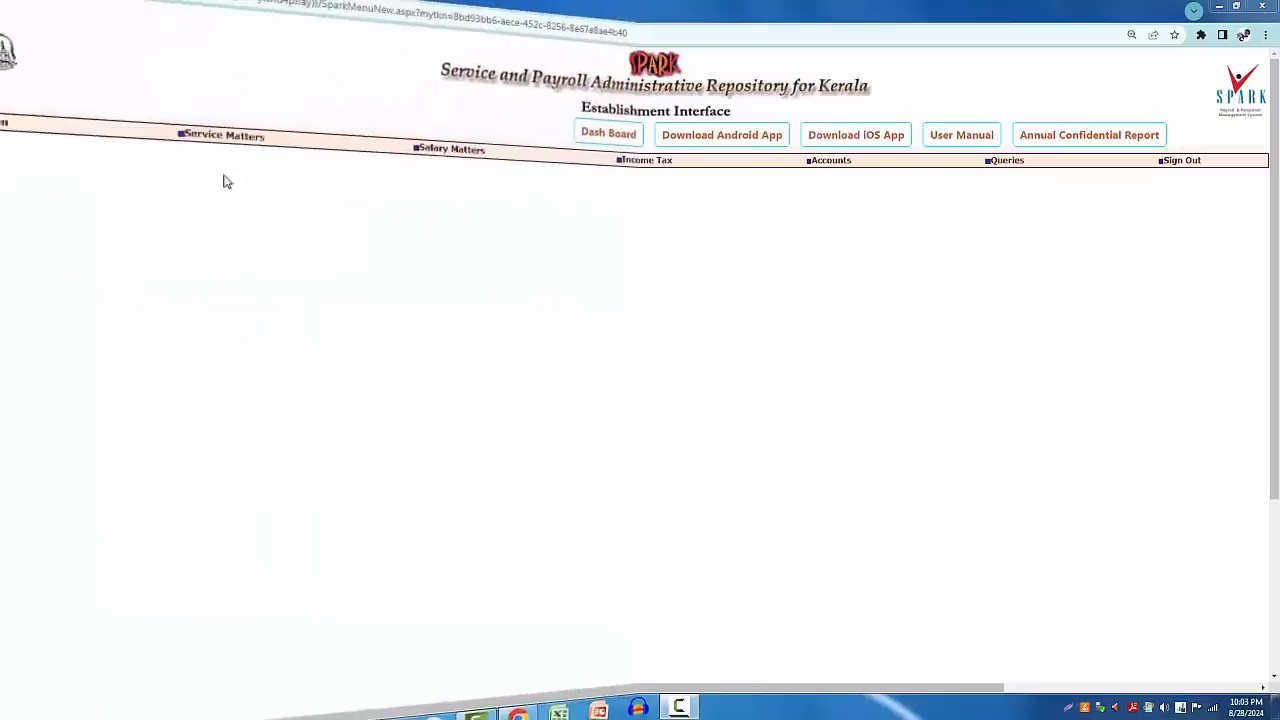
Step: Open Monthly Salary Processing and set the processing period to month 08 and year 2024
mouse_move(245, 161)
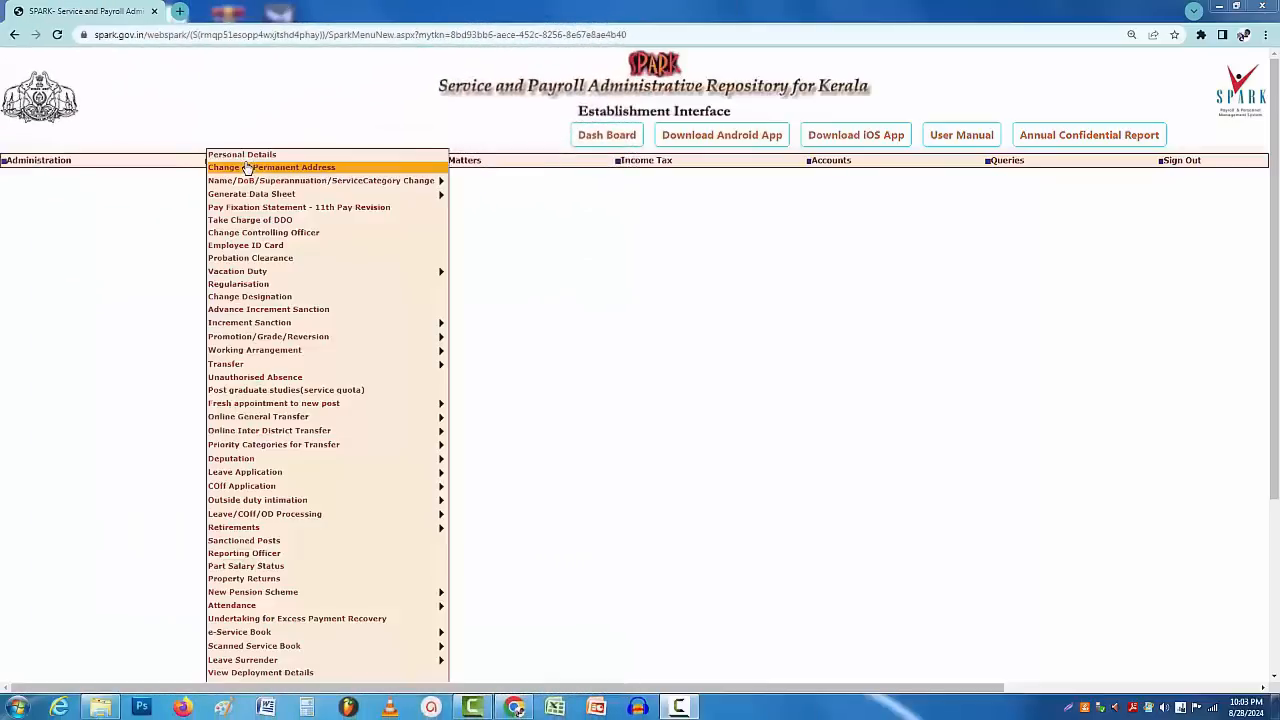
mouse_move(463, 165)
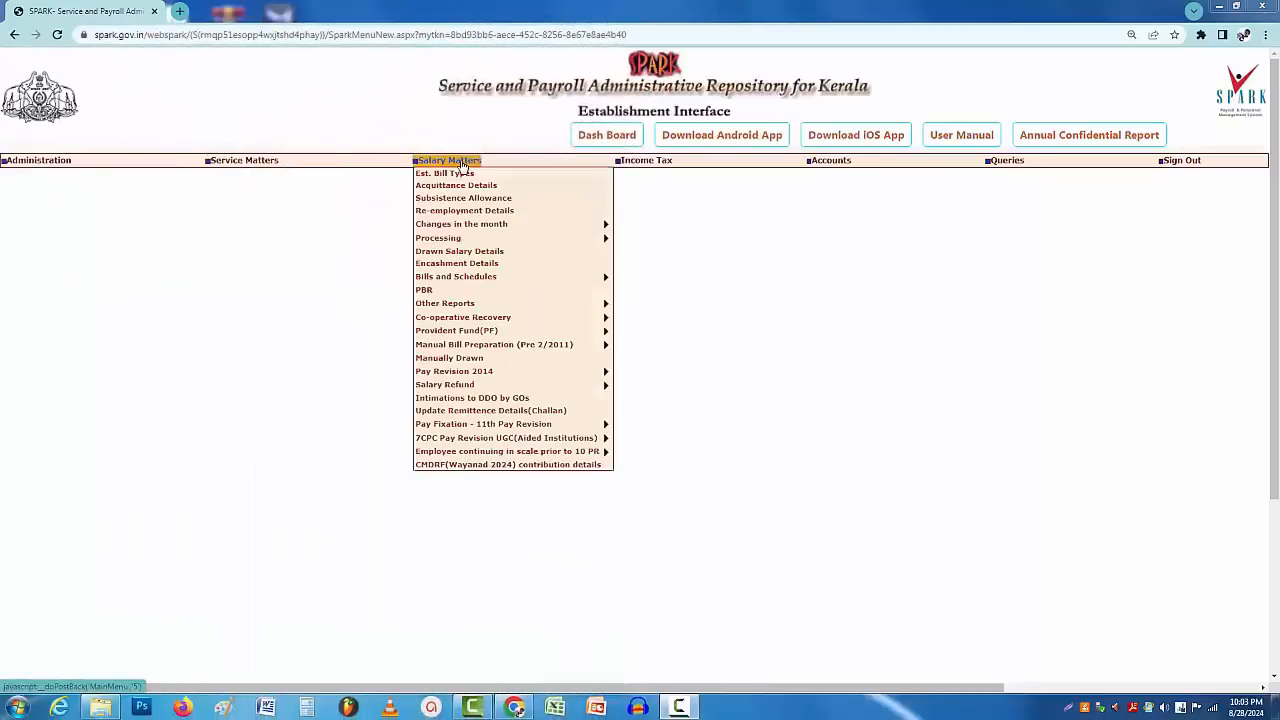
mouse_move(456, 244)
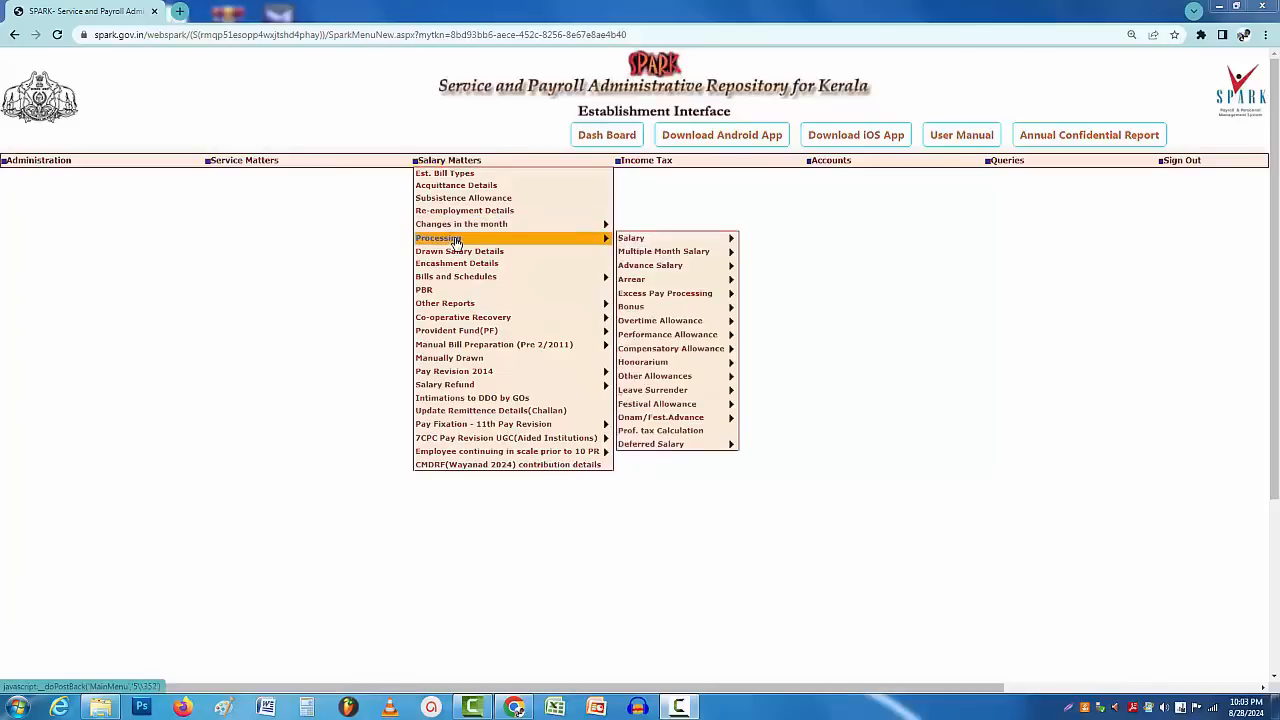
mouse_move(628, 240)
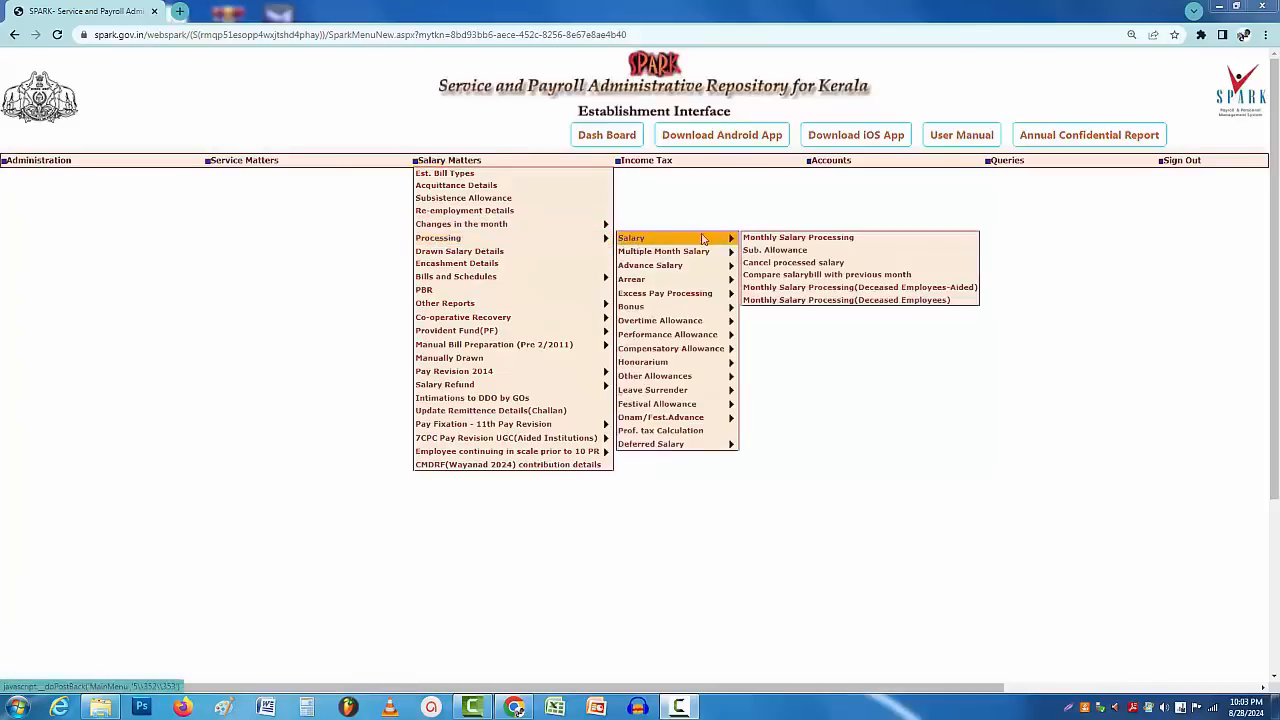
left_click(766, 238)
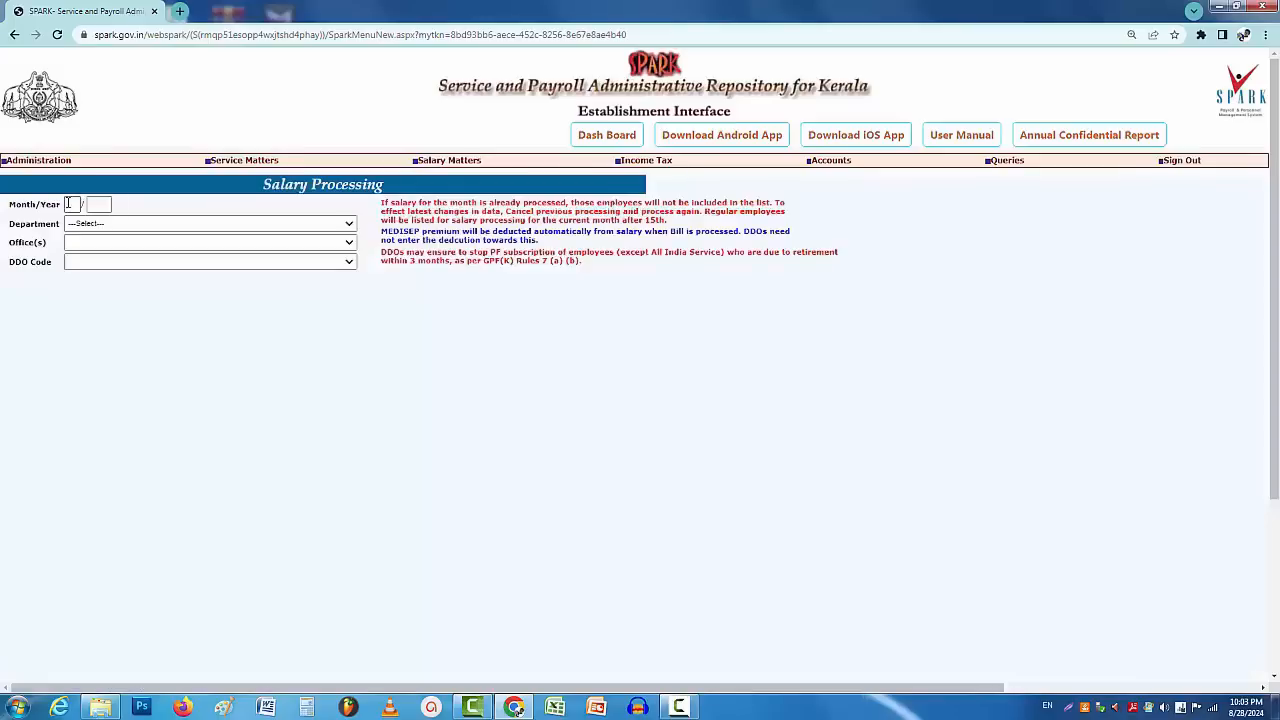
left_click(72, 204)
type("08")
left_click(102, 205)
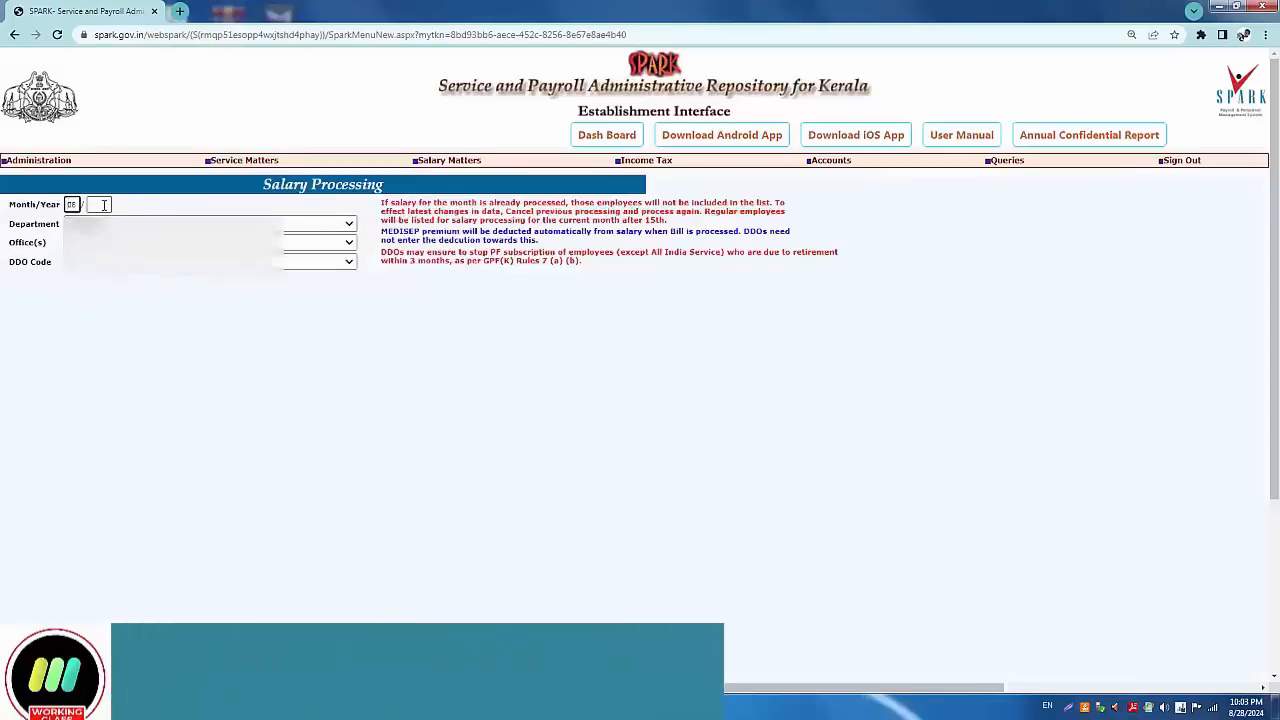
type("2024")
Step: Choose the department, office and DDO code for the salary processing
left_click(172, 224)
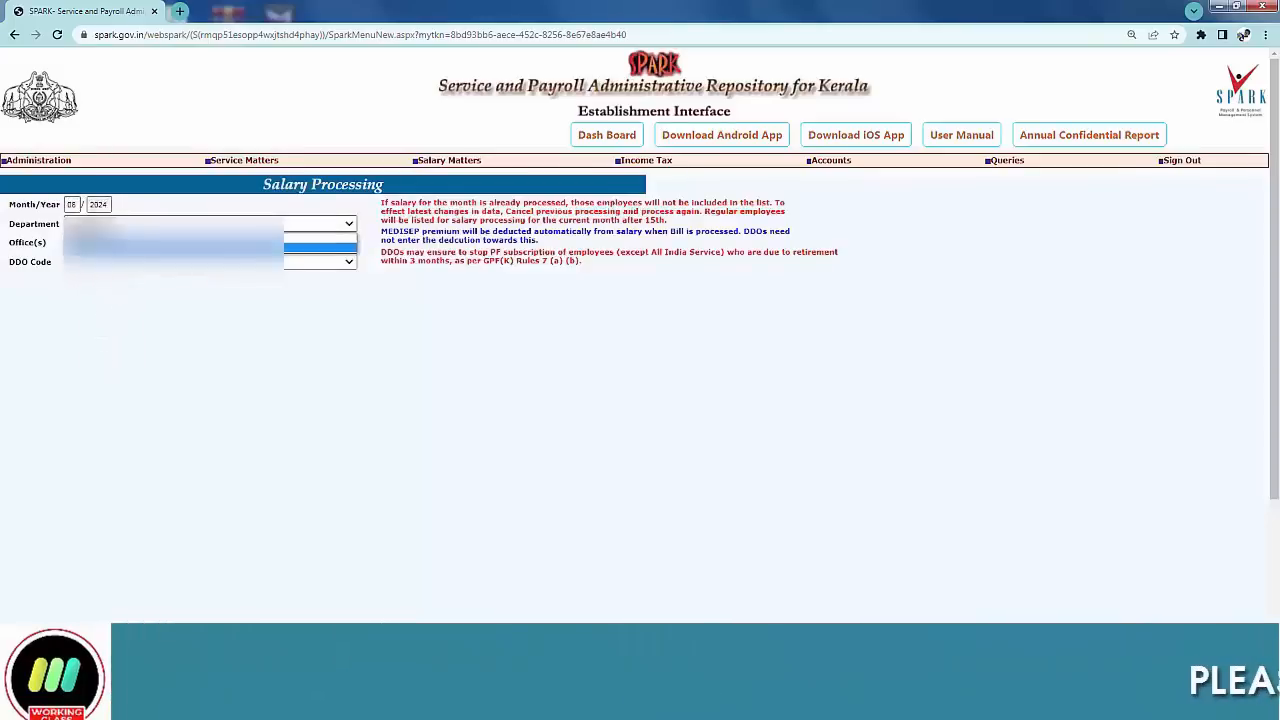
left_click(172, 238)
left_click(172, 243)
left_click(172, 266)
left_click(172, 262)
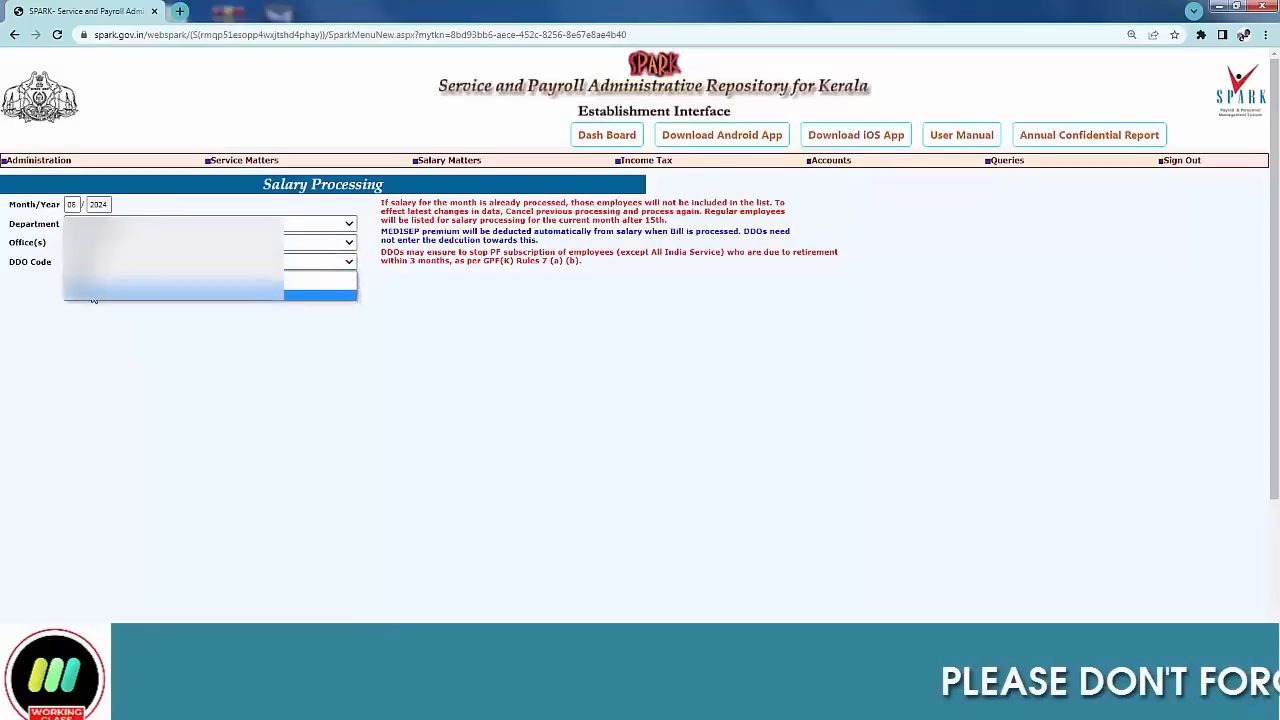
left_click(172, 294)
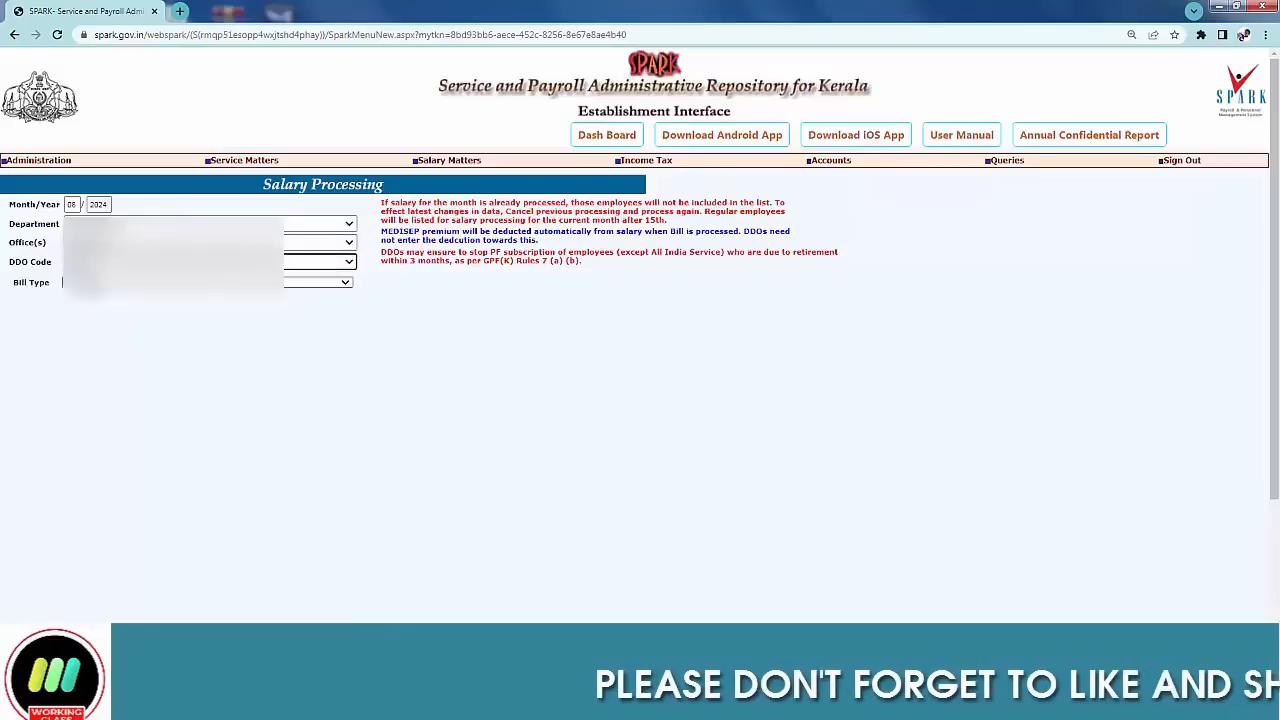
Step: Process the salary of all employees in bill type PHARMACIST 1 and accept the job notice
left_click(172, 282)
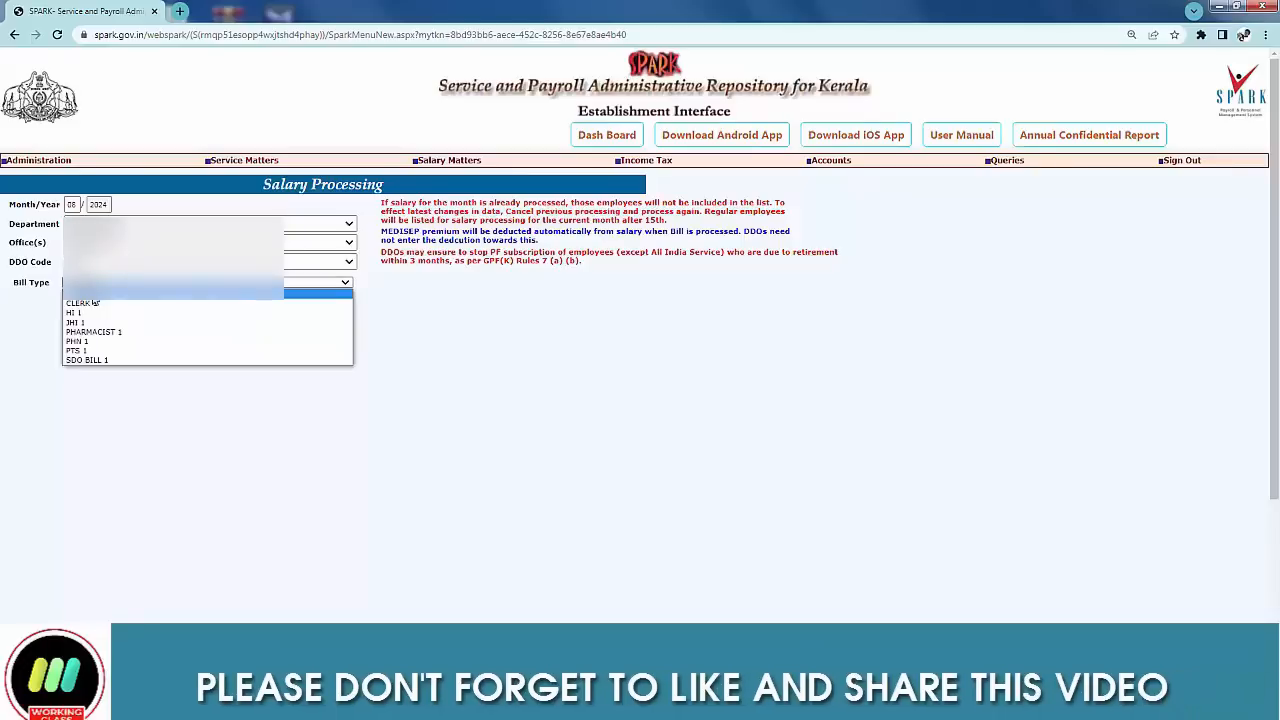
left_click(98, 335)
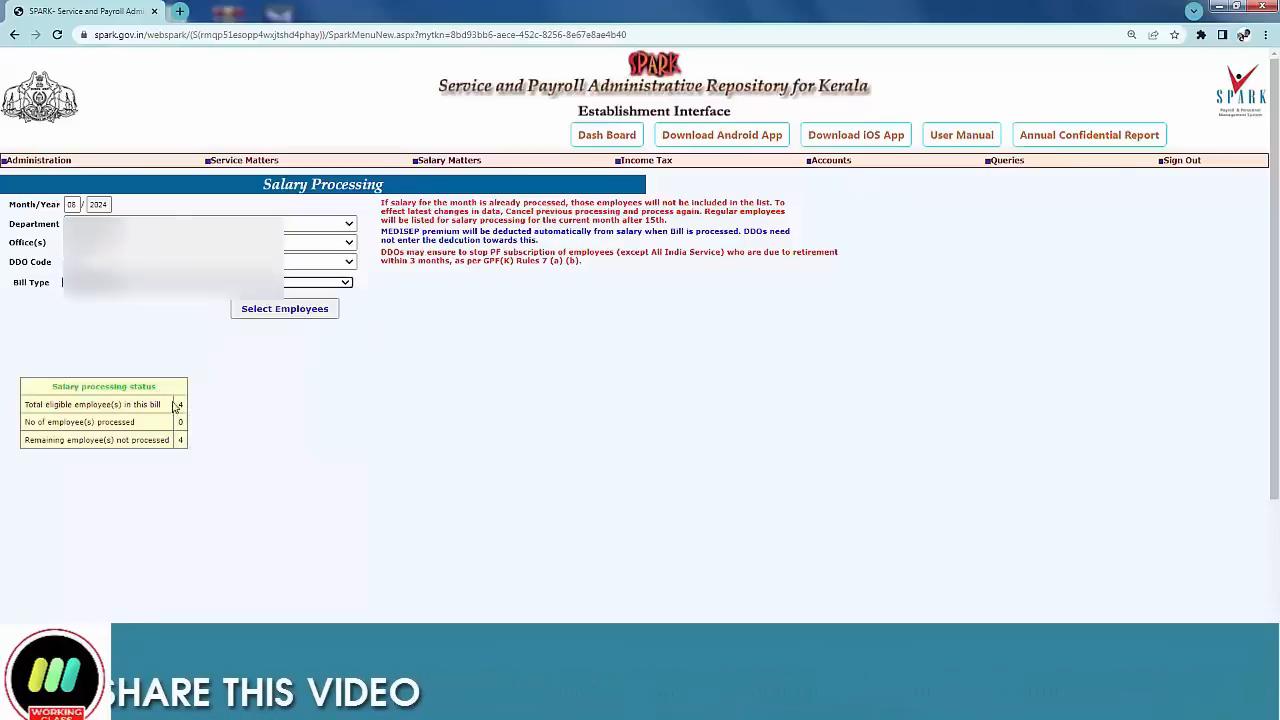
left_click(278, 311)
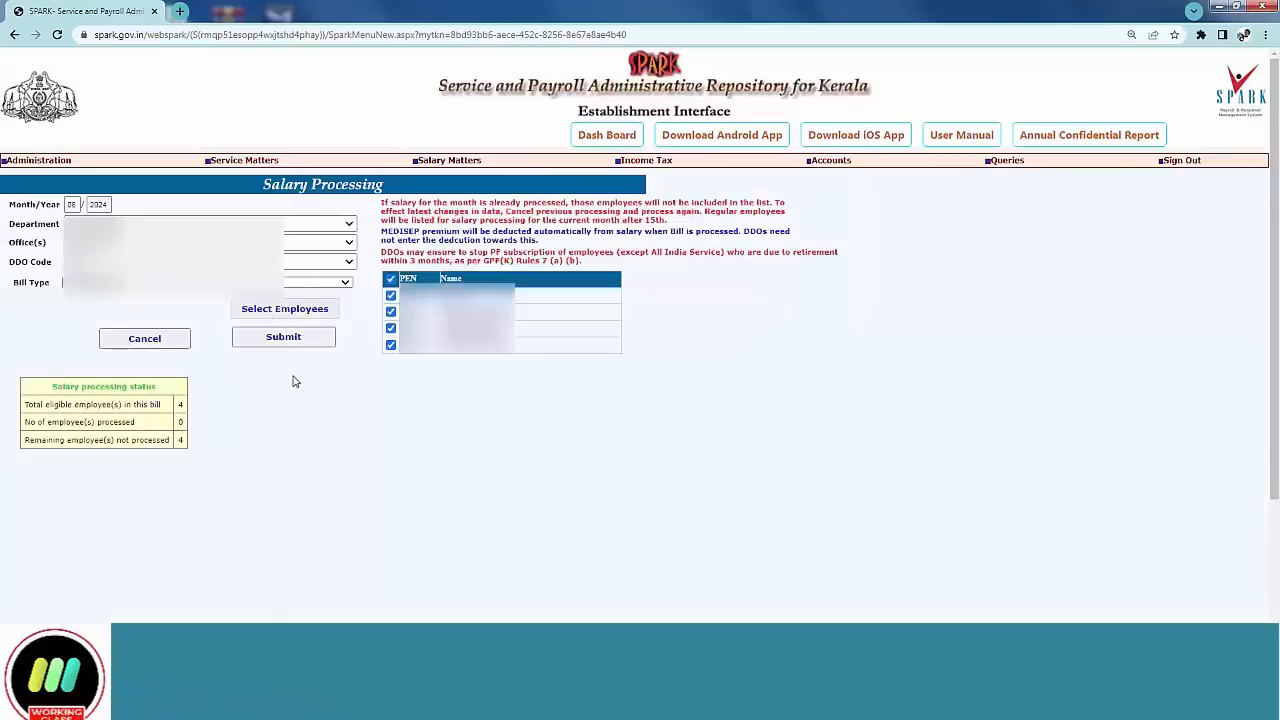
left_click(287, 340)
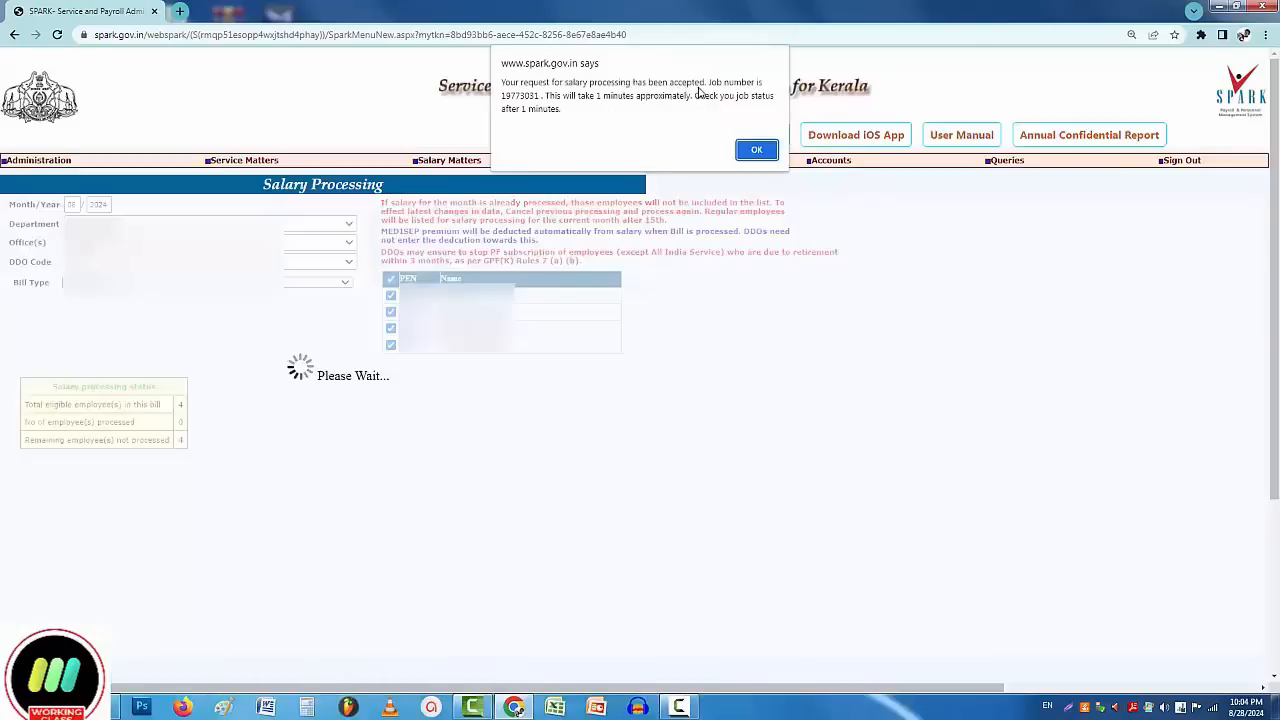
left_click(757, 151)
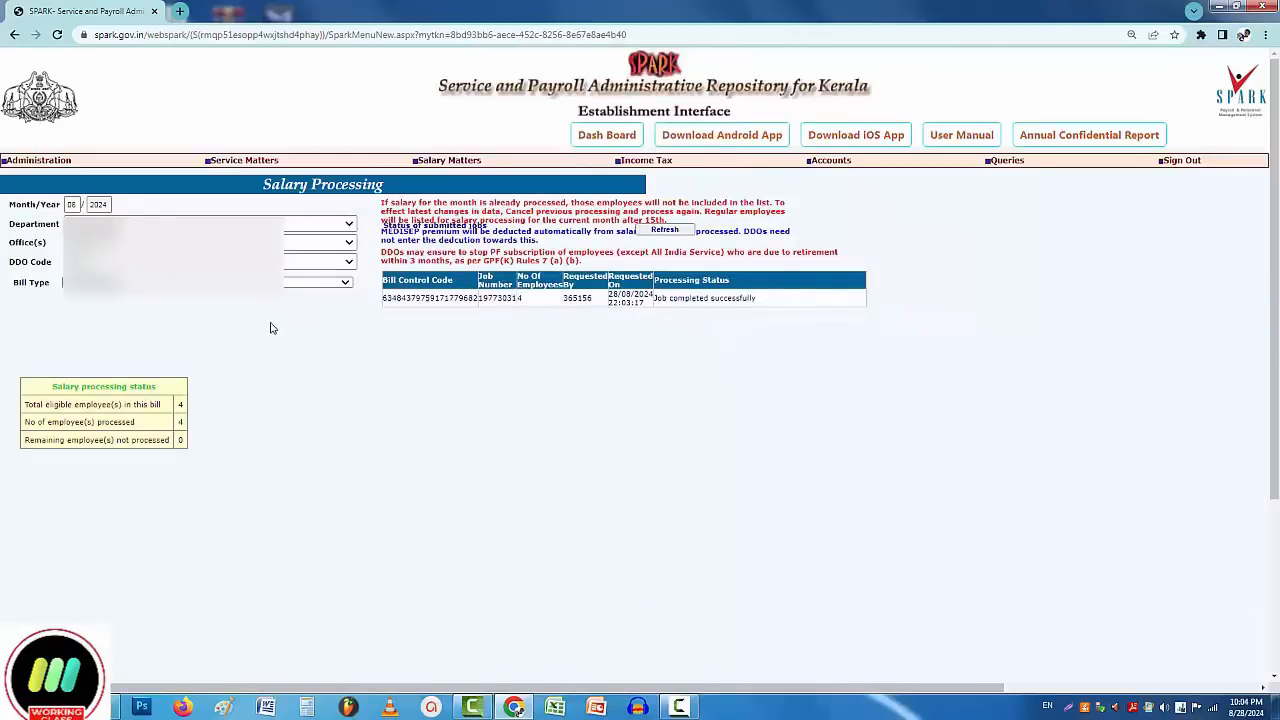
Step: Open Pay Bills and Schedules for monthly salary and list the bills for the month Aug
mouse_move(572, 279)
mouse_move(635, 282)
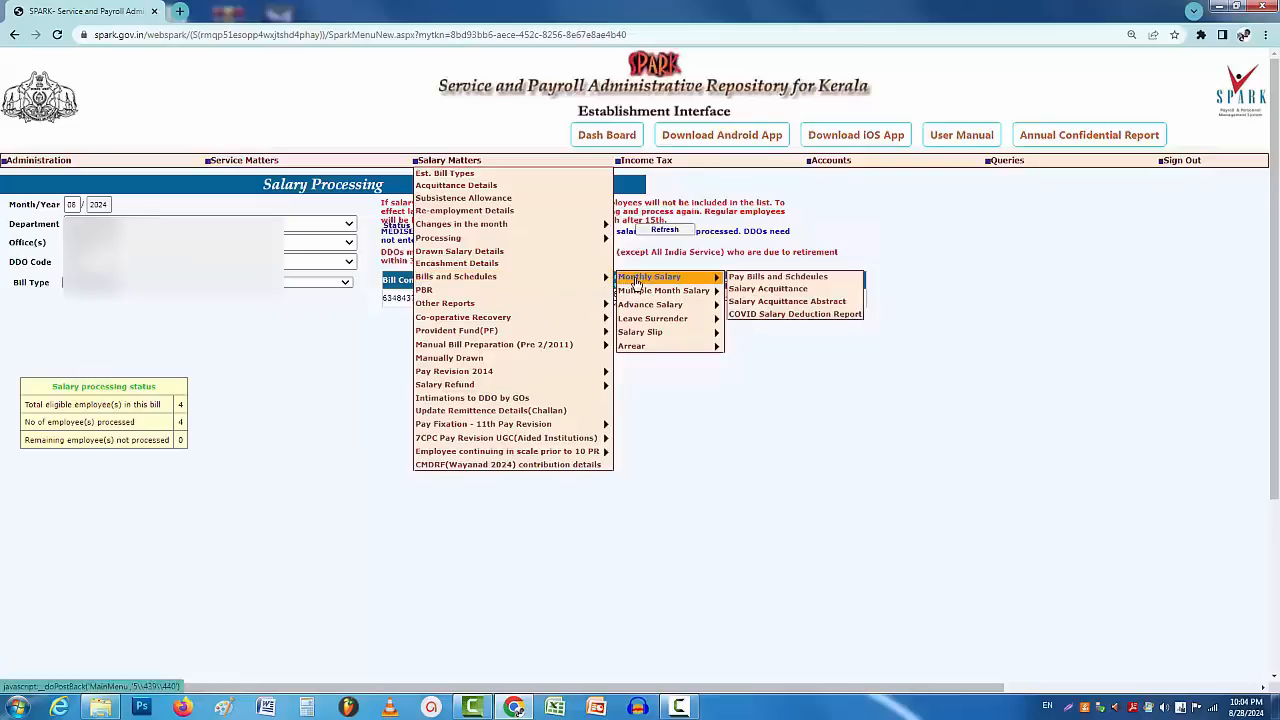
left_click(748, 281)
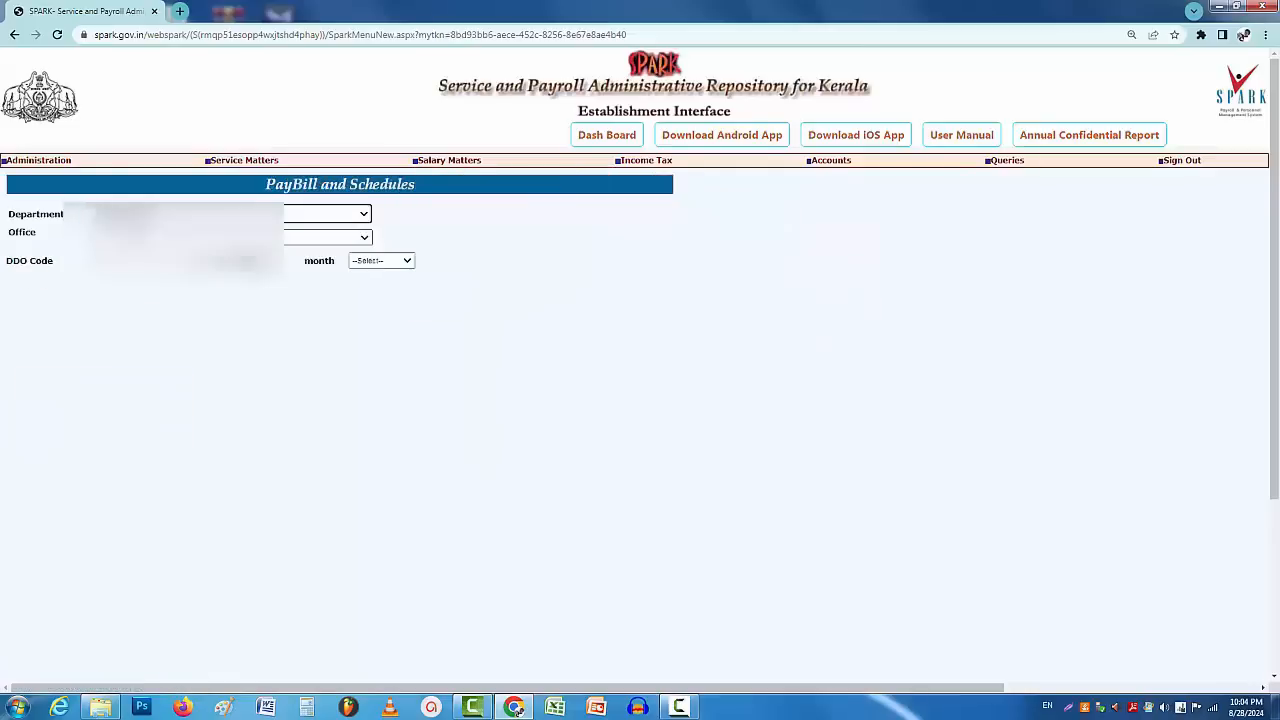
left_click(369, 261)
left_click(375, 354)
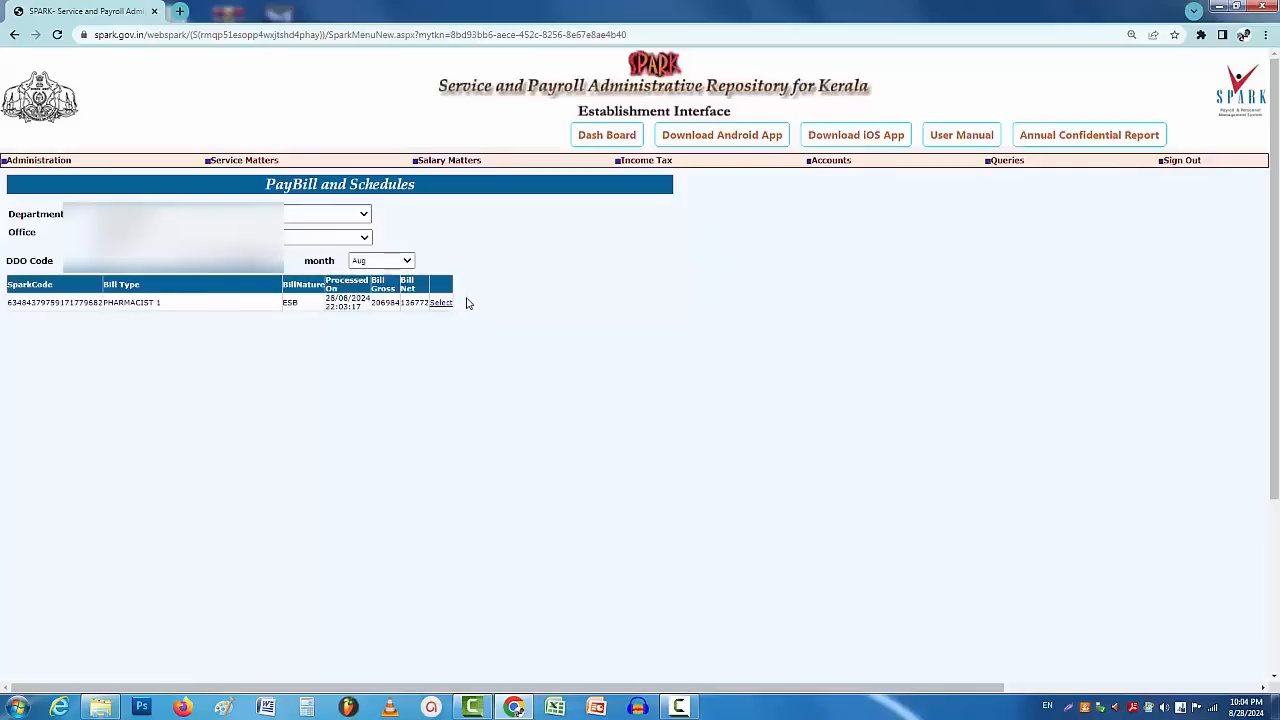
Step: Select the processed PHARMACIST 1 bill and agree to proceed, to load its reports and schedules
left_click(441, 303)
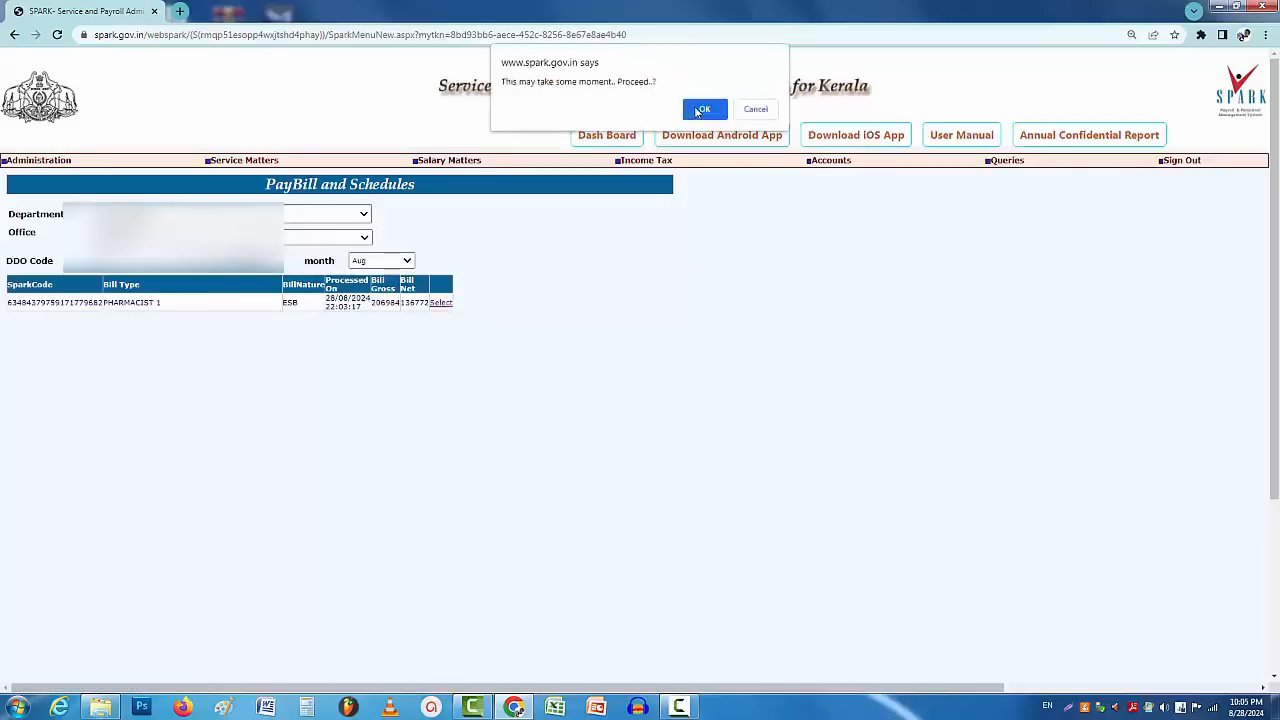
left_click(703, 106)
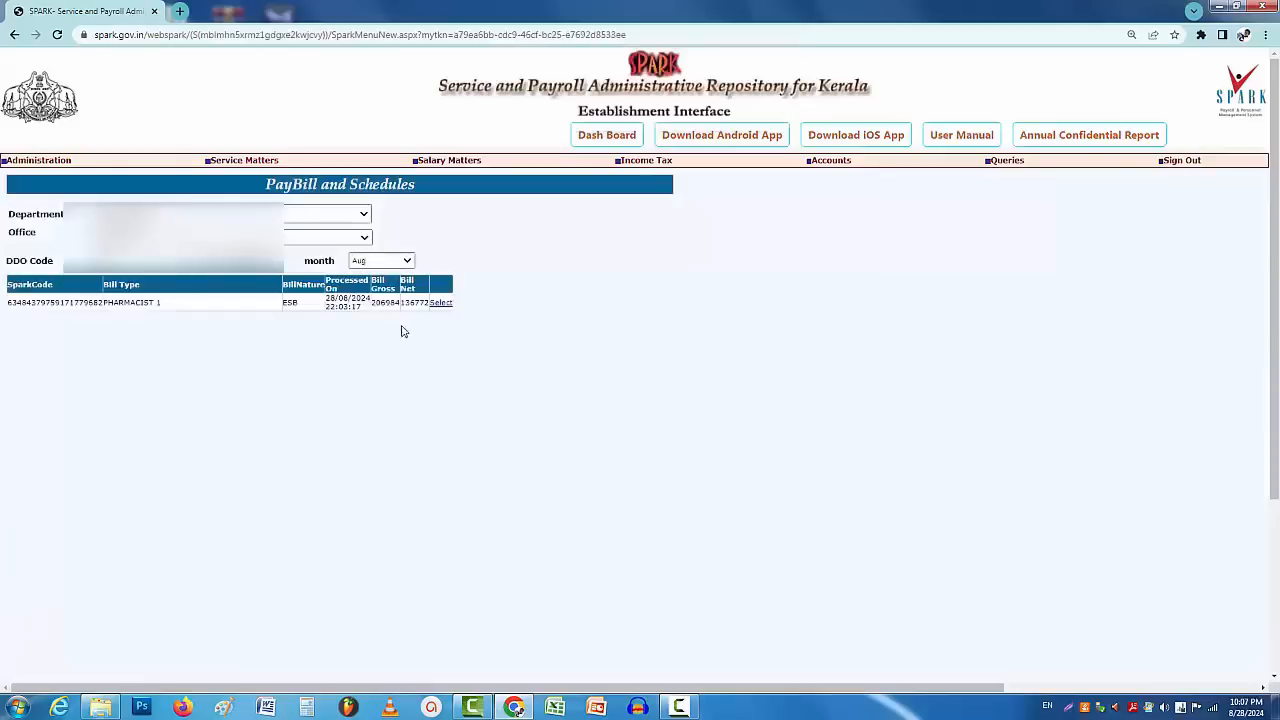
left_click(441, 303)
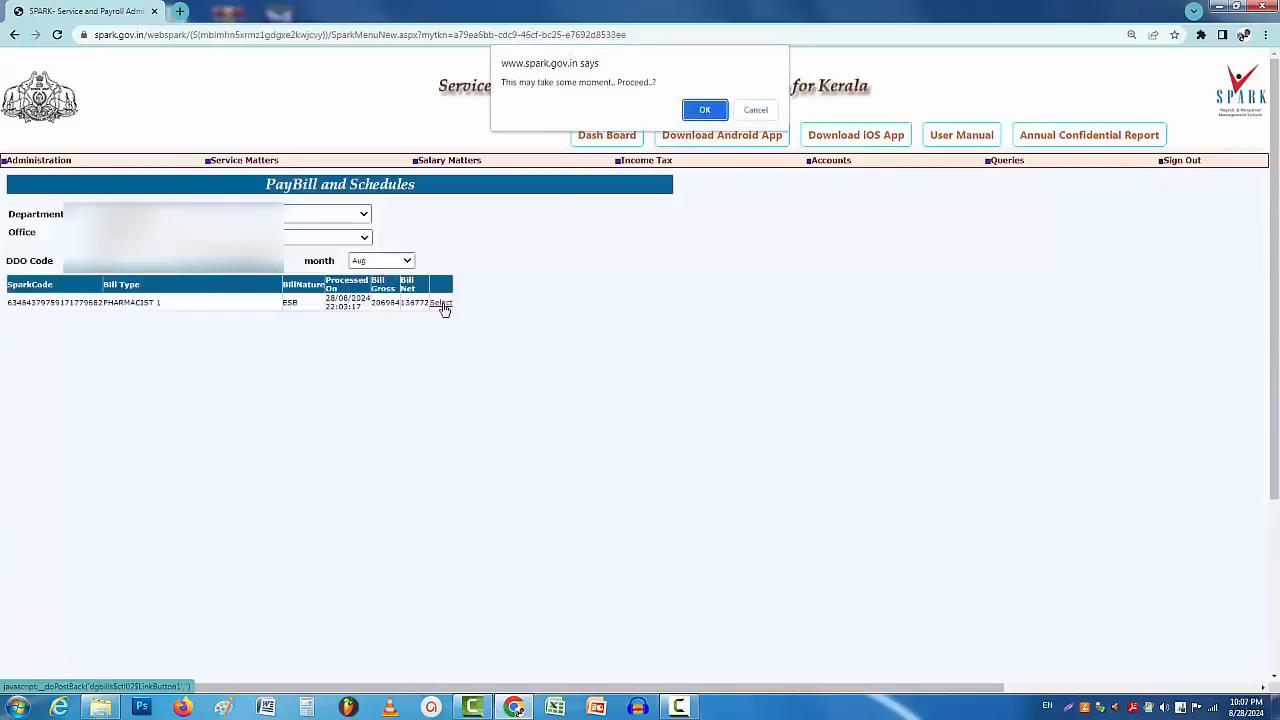
key("Return")
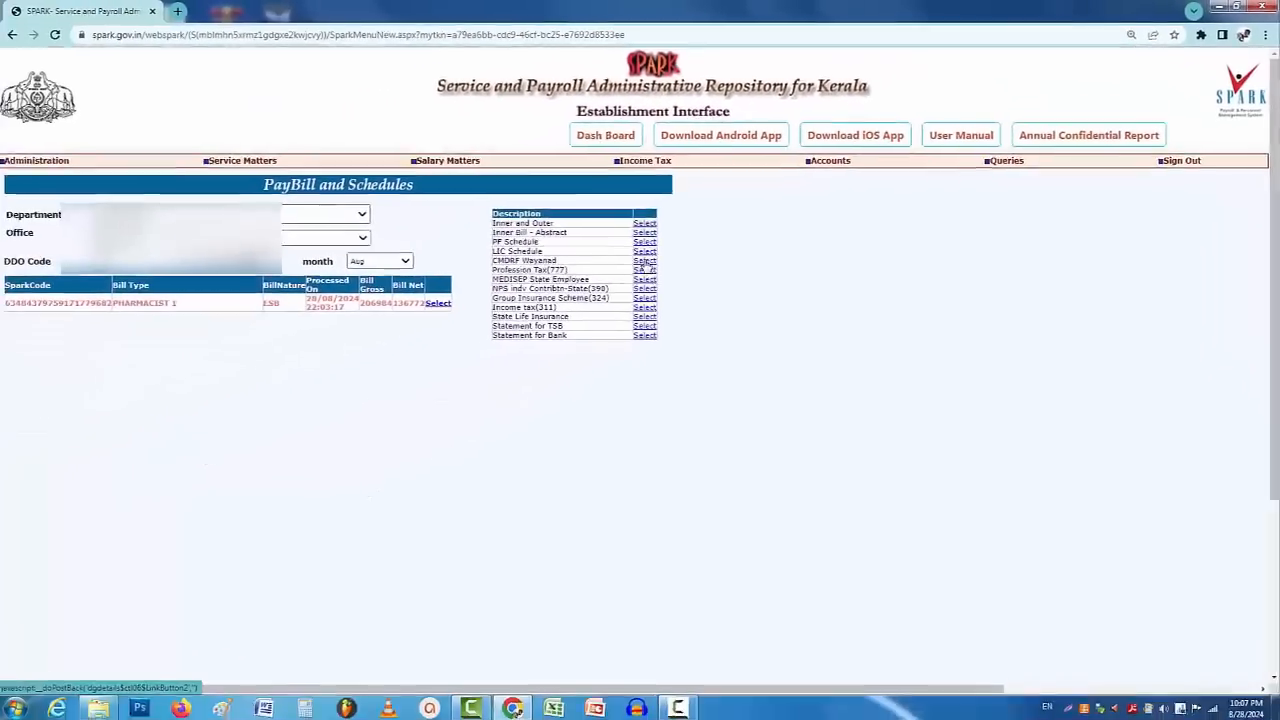
Step: Generate the CMDRF Wayanad schedule of the selected bill and open the downloaded PDF
left_click(645, 261)
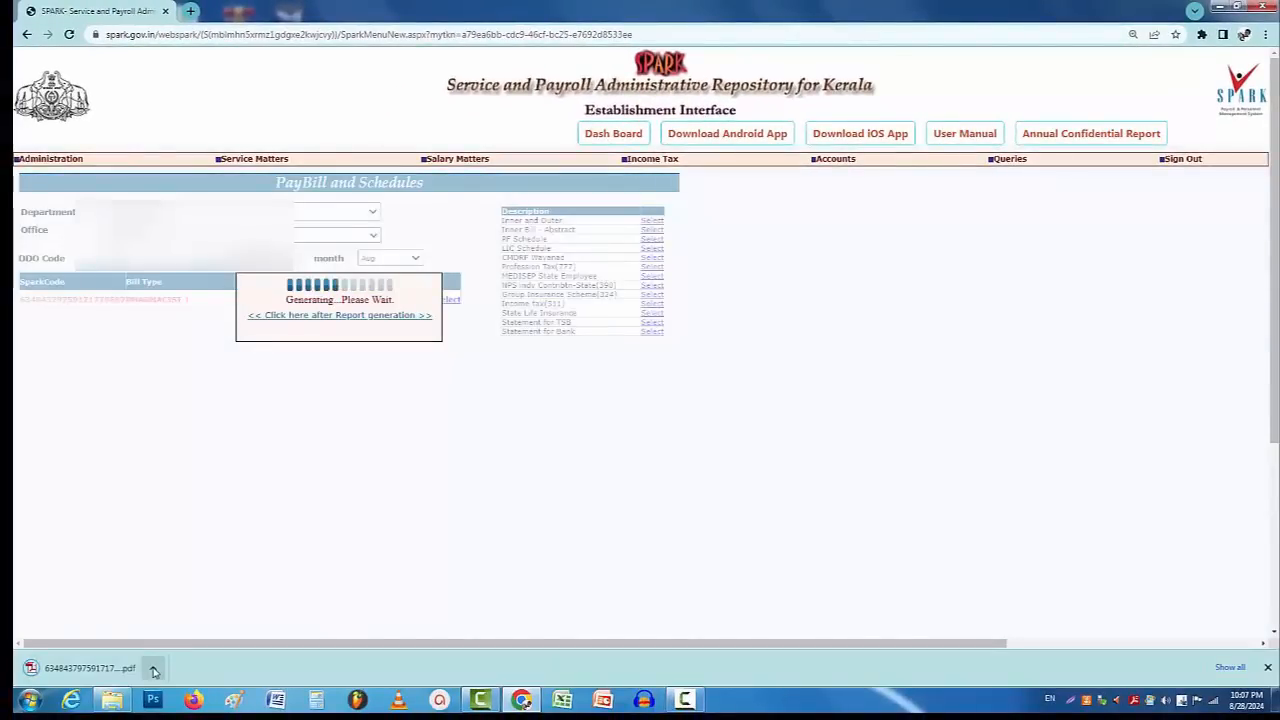
left_click(153, 670)
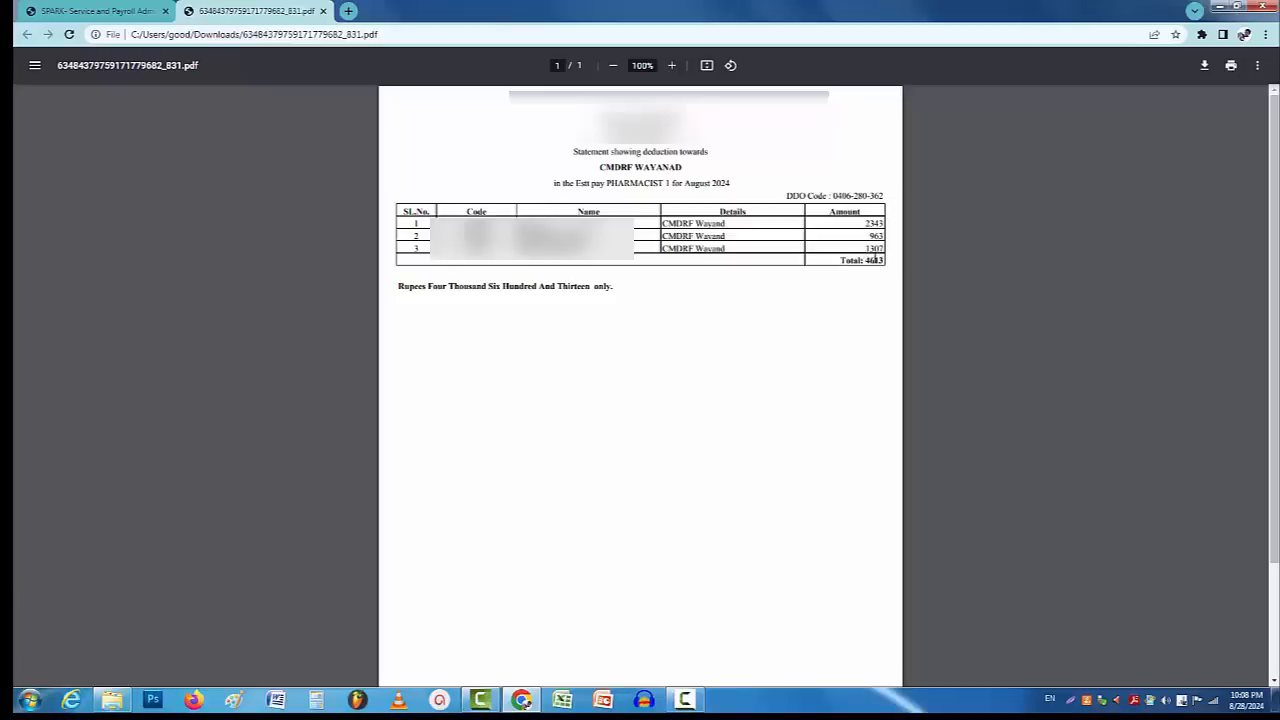
Step: Return to the PayBill and Schedules page and generate the Inner and Outer bill to view its CMDRF_W deductions
left_click(108, 12)
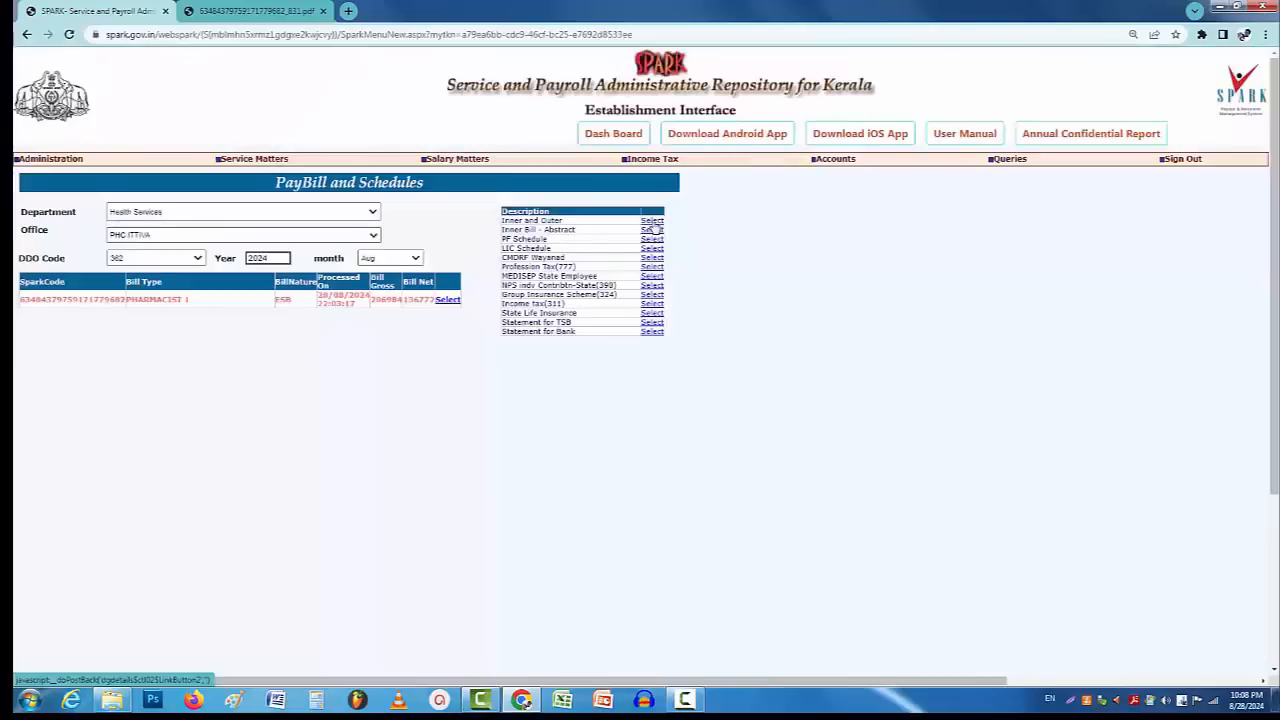
left_click(652, 229)
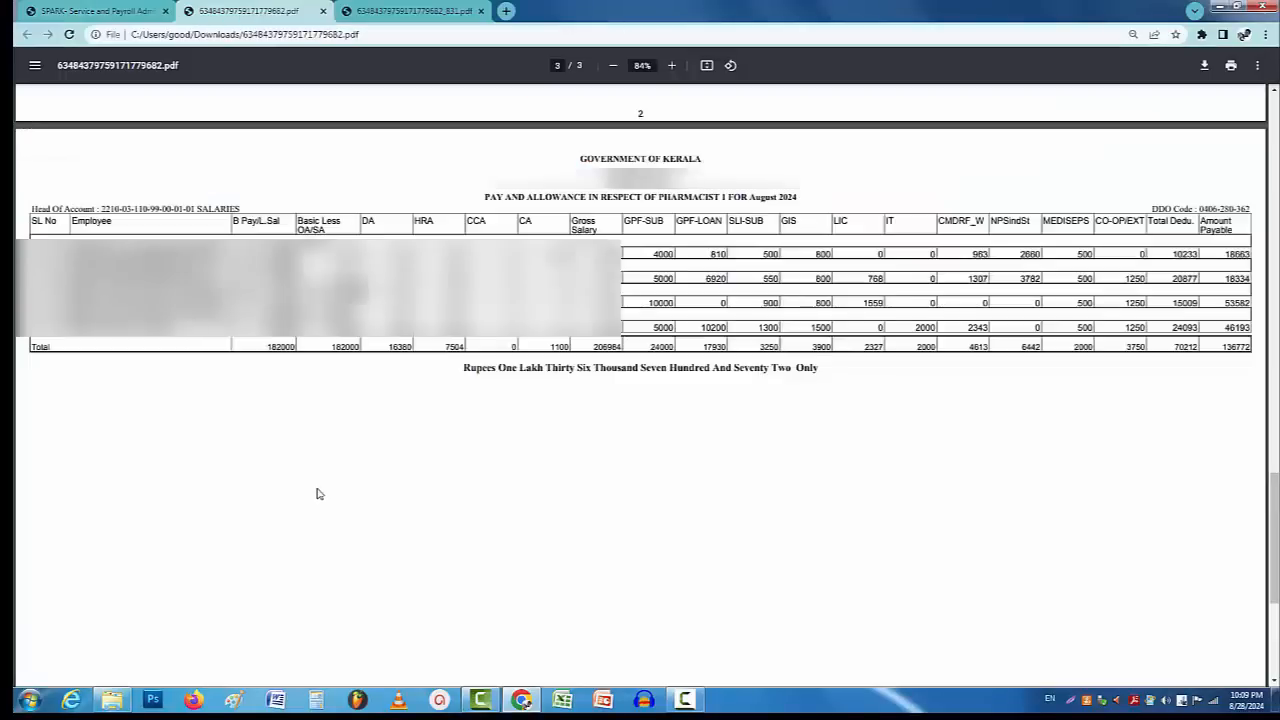